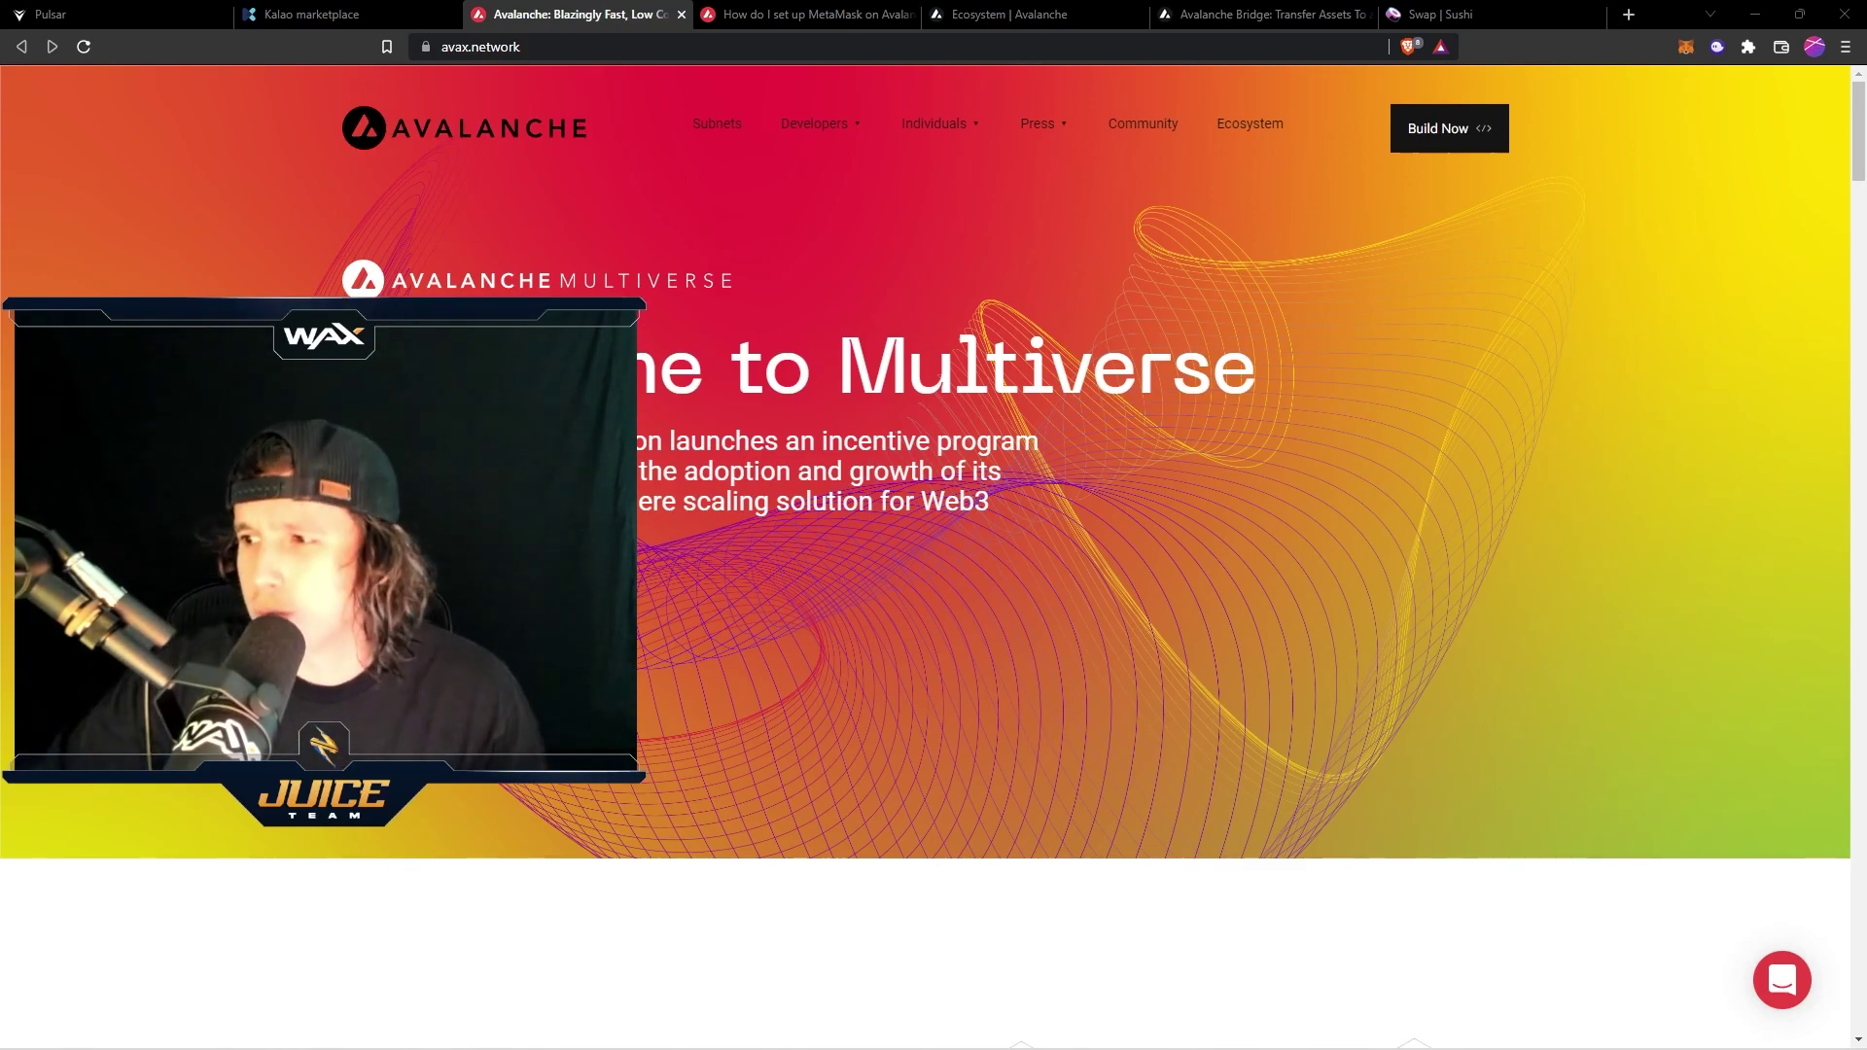
Open the MetaMask wallet to view the 0.3467 ETH balance on Ethereum Mainnet
key("alt+shift+m")
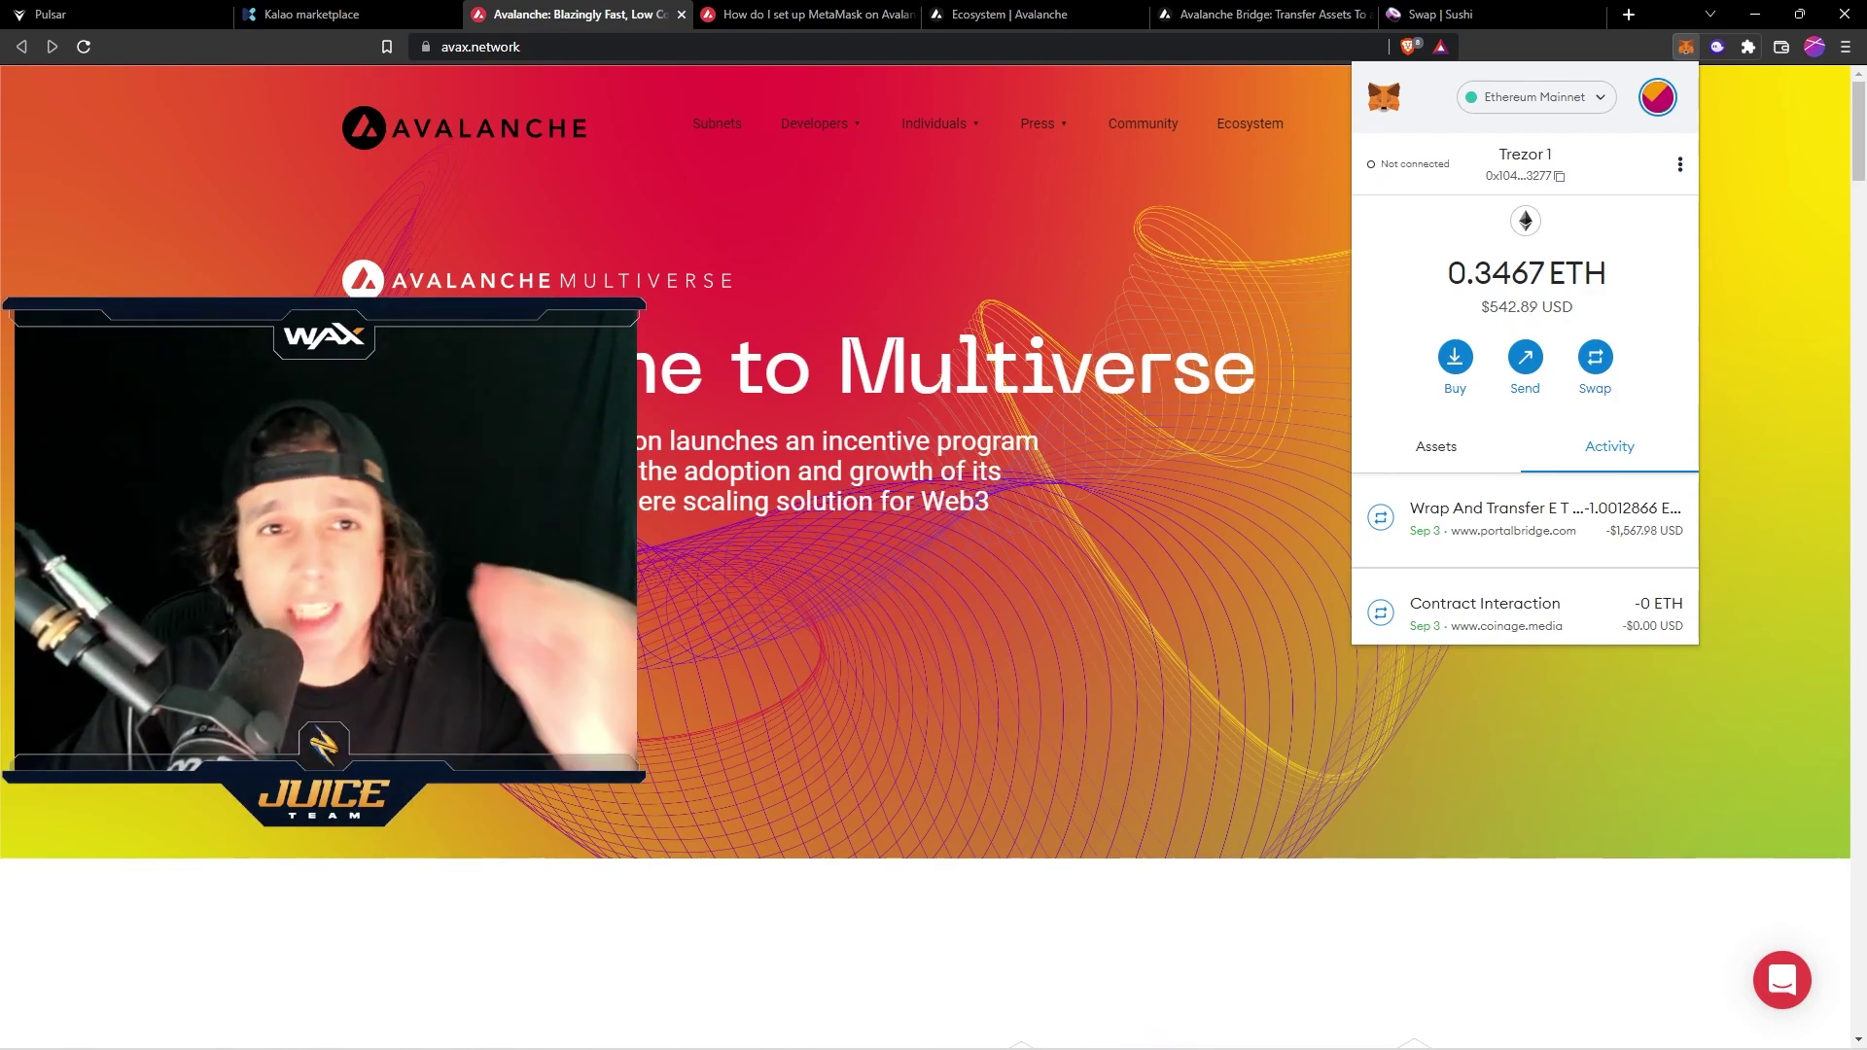
Move through the open tabs and bring up the MetaMask-on-Avalanche setup article
left_click(311, 14)
left_click(128, 12)
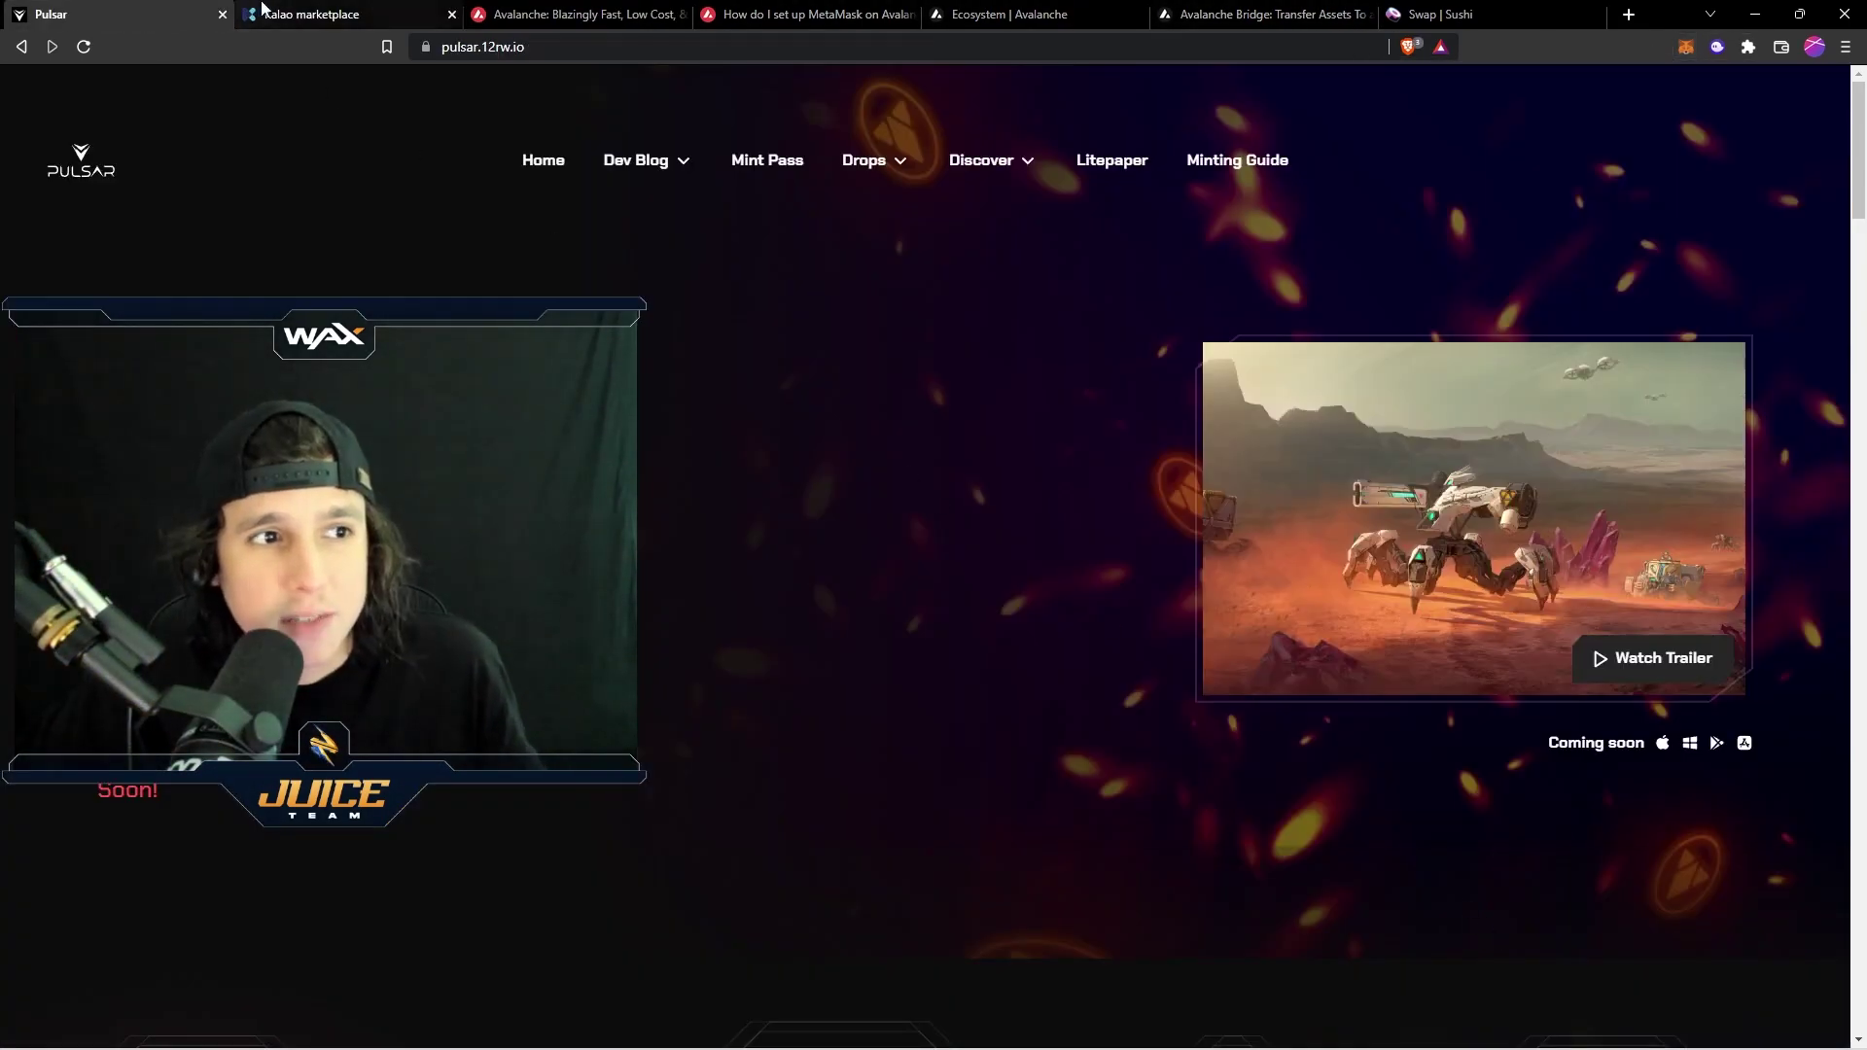
left_click(311, 14)
left_click(574, 14)
left_click(807, 14)
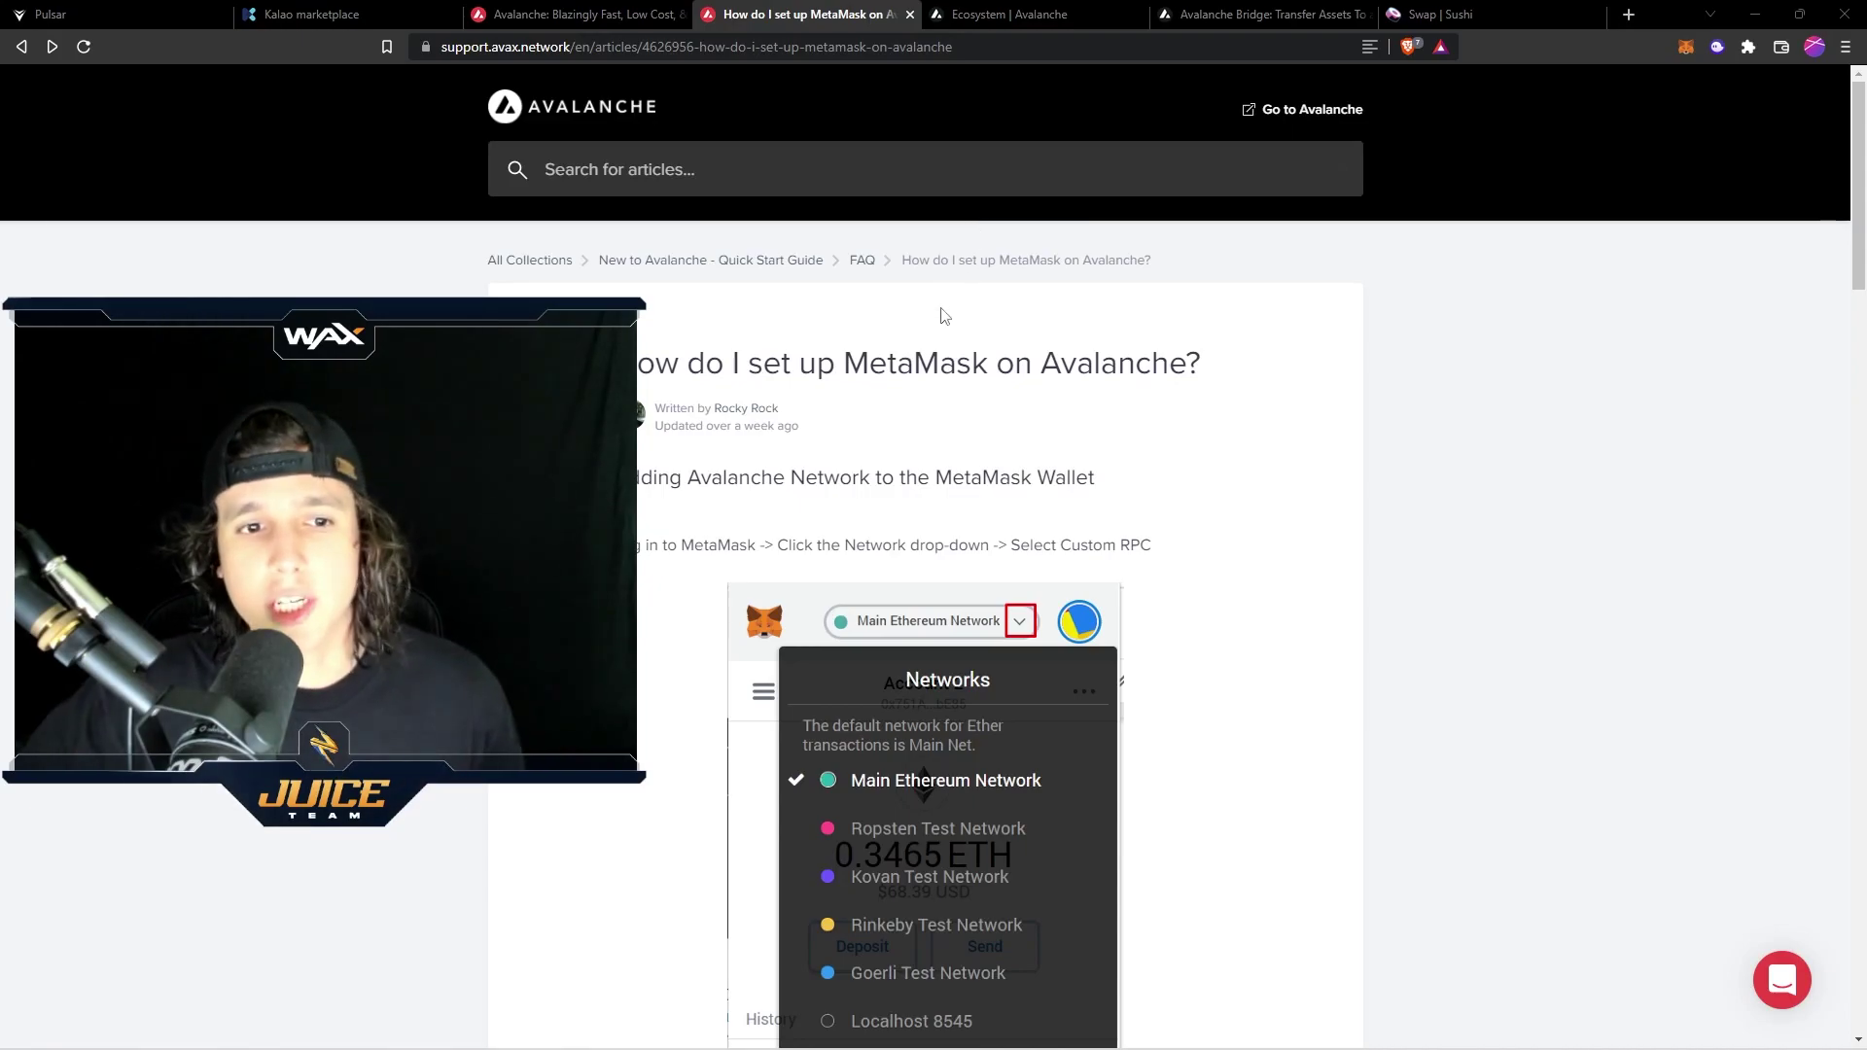
Highlight the Avalanche Network settings (ChainID 43114, symbol AVAX) and reopen the wallet
scroll(943, 306, "down", 15)
scroll(973, 341, "down", 8)
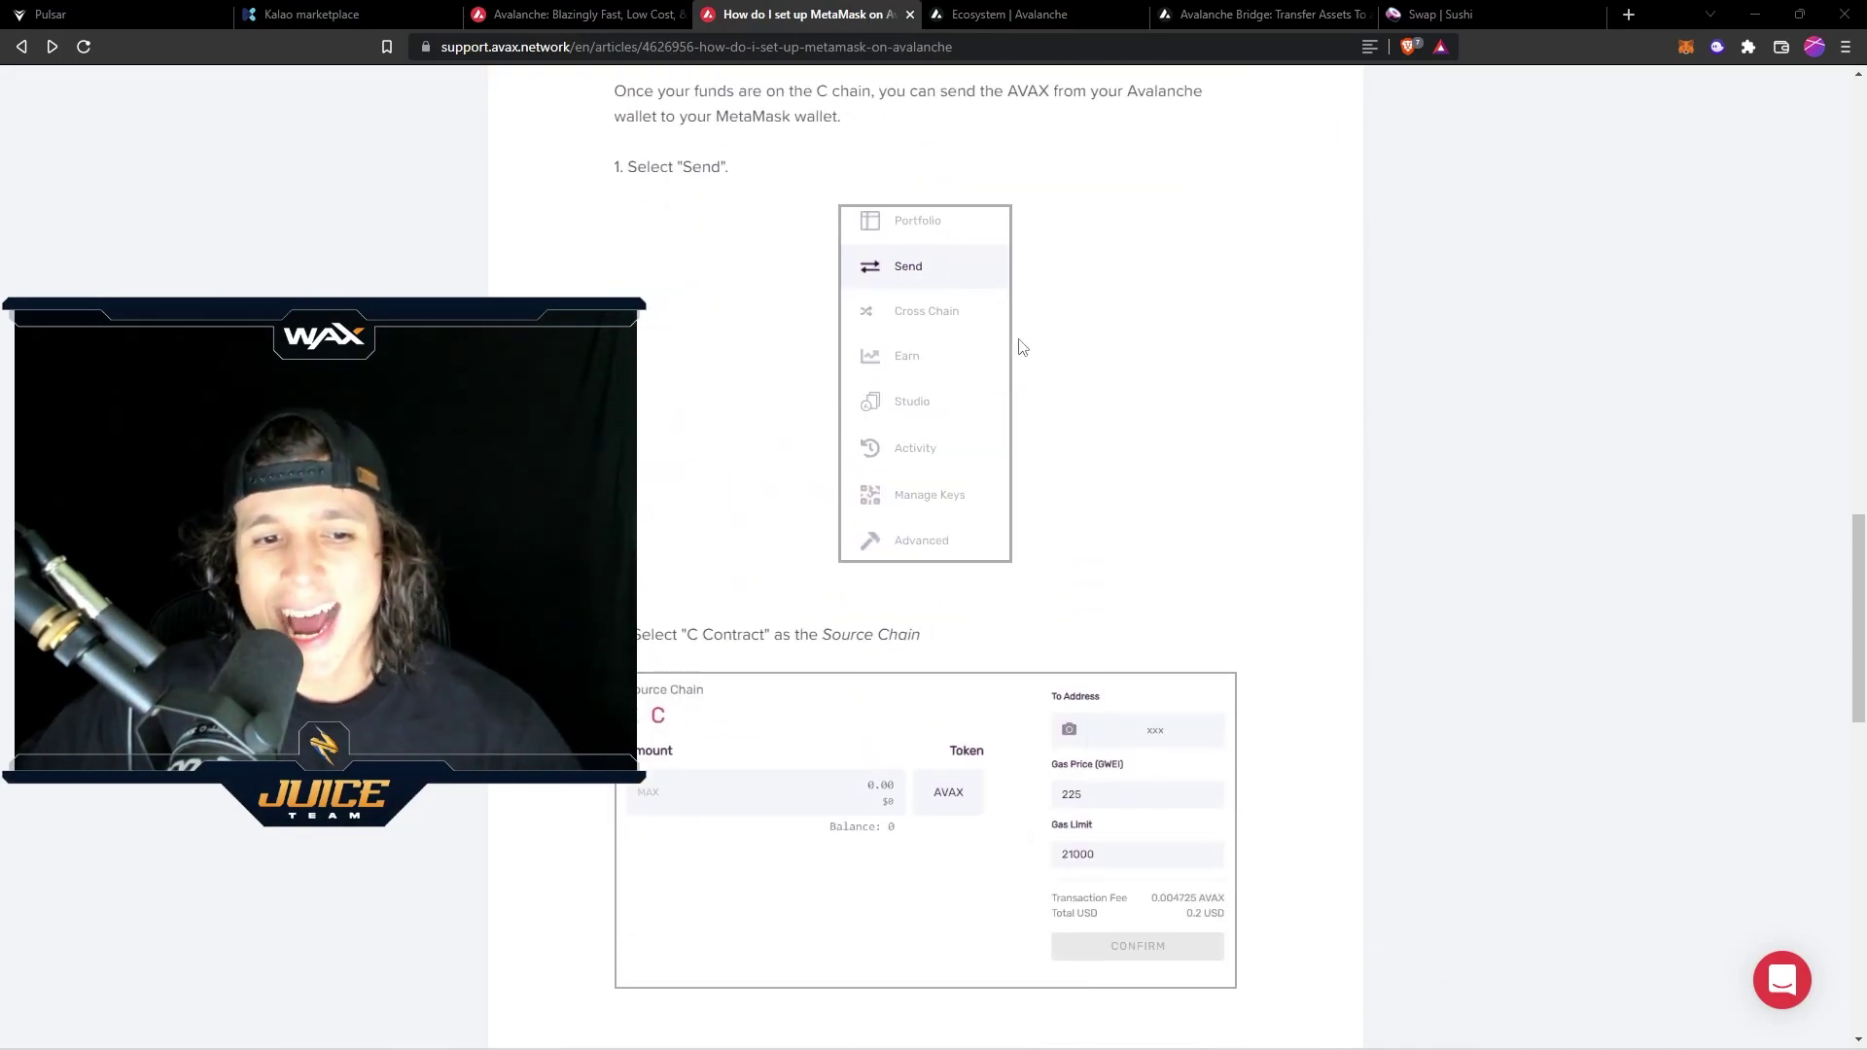
scroll(981, 373, "up", 20)
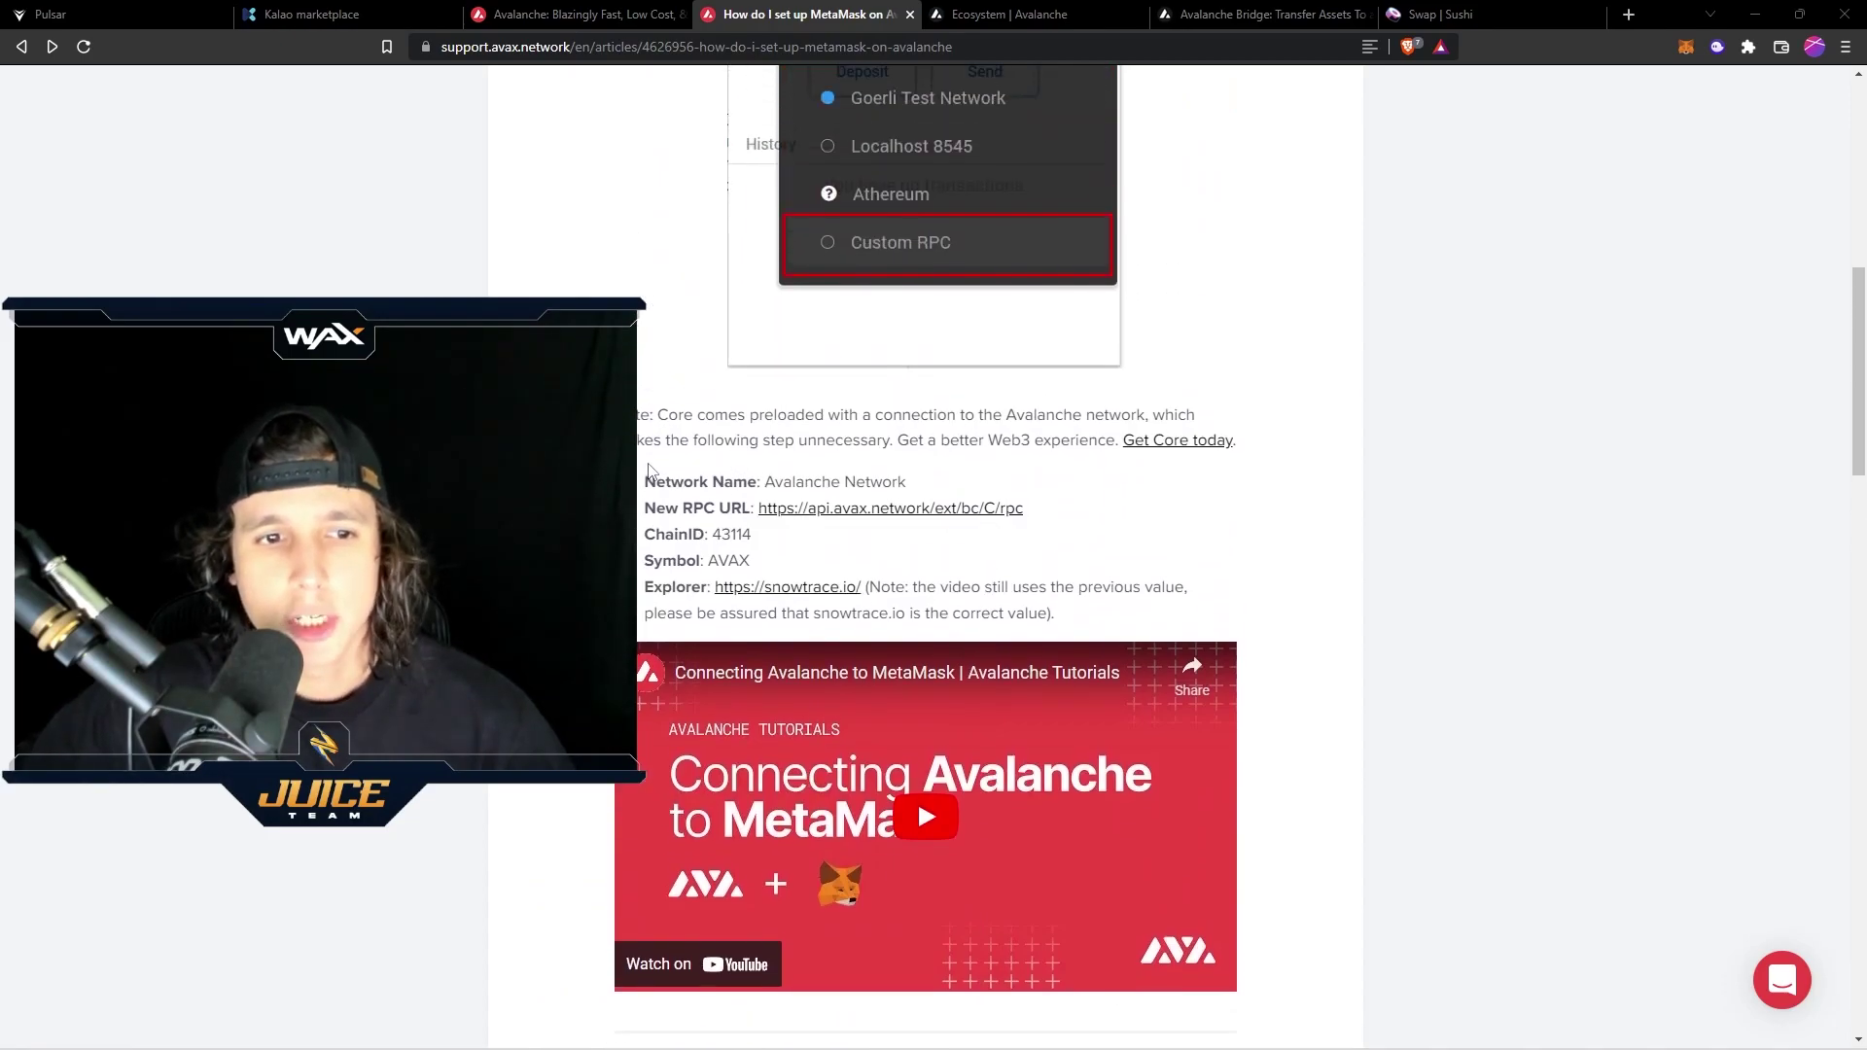
left_click_drag(645, 474, 1126, 611)
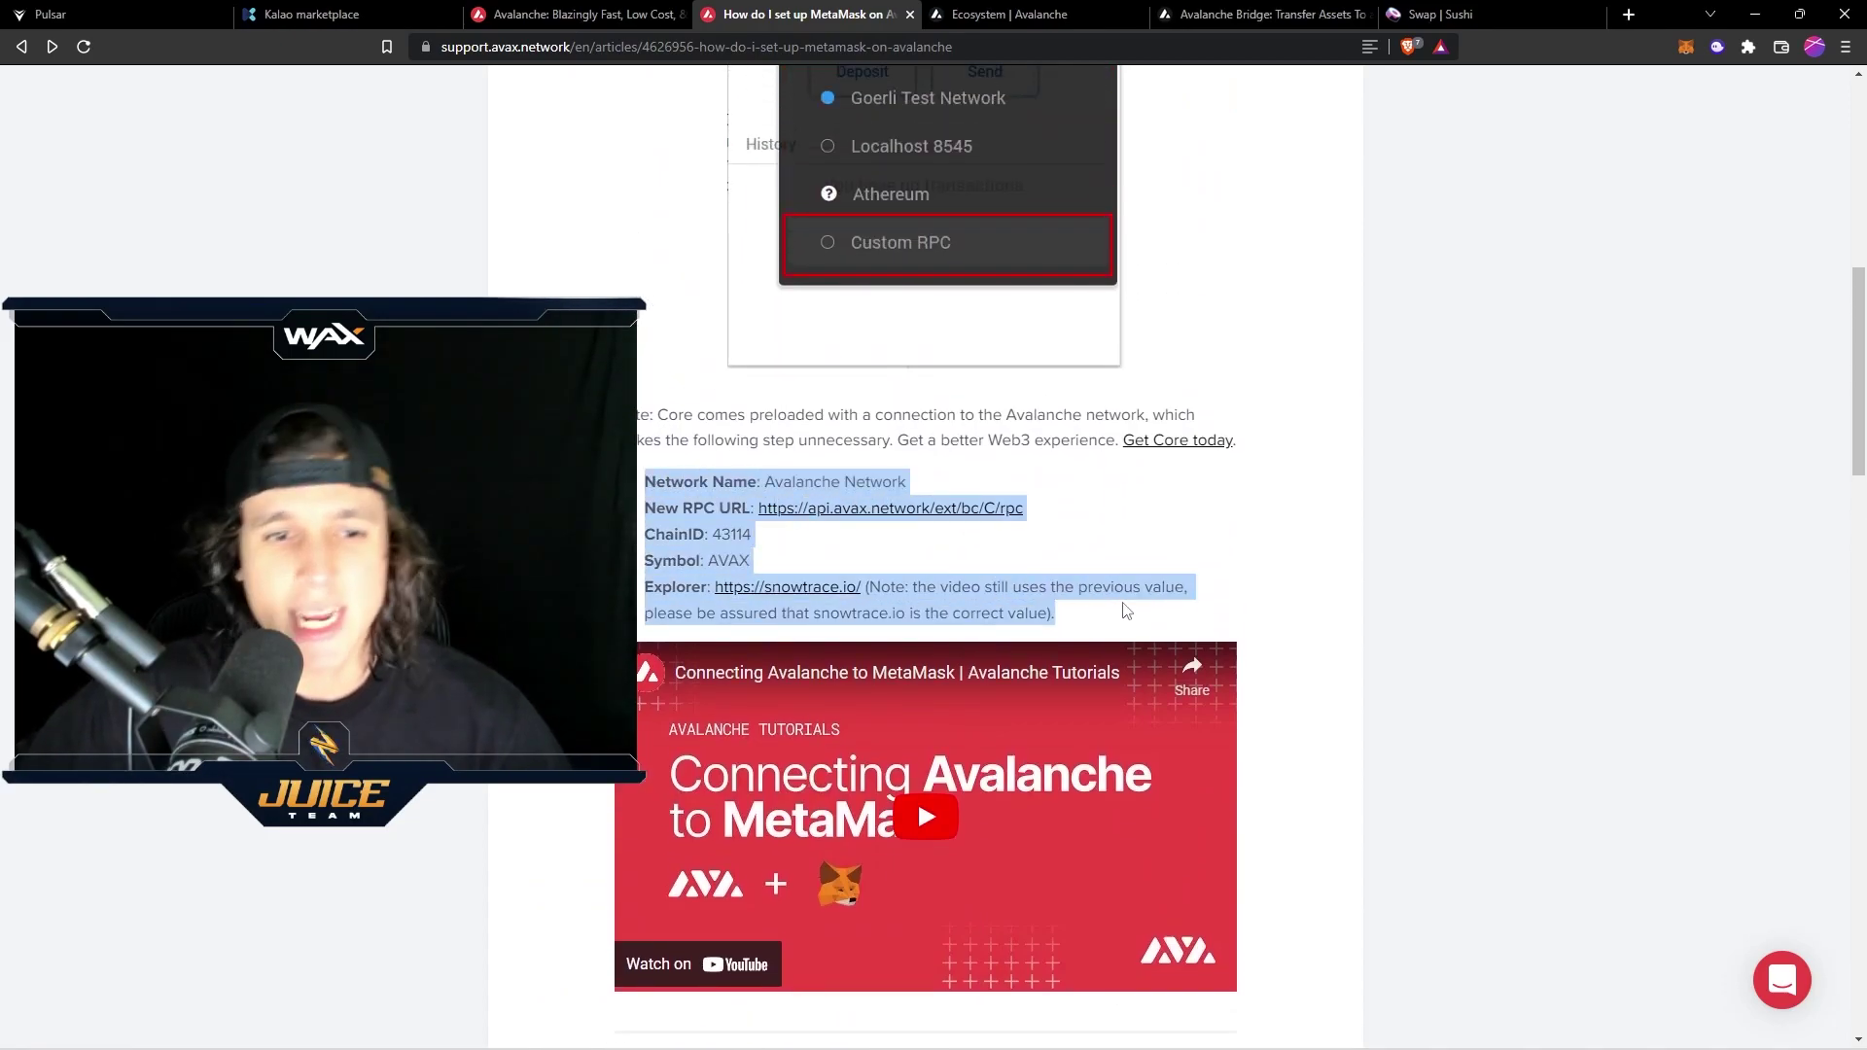
left_click(1255, 512)
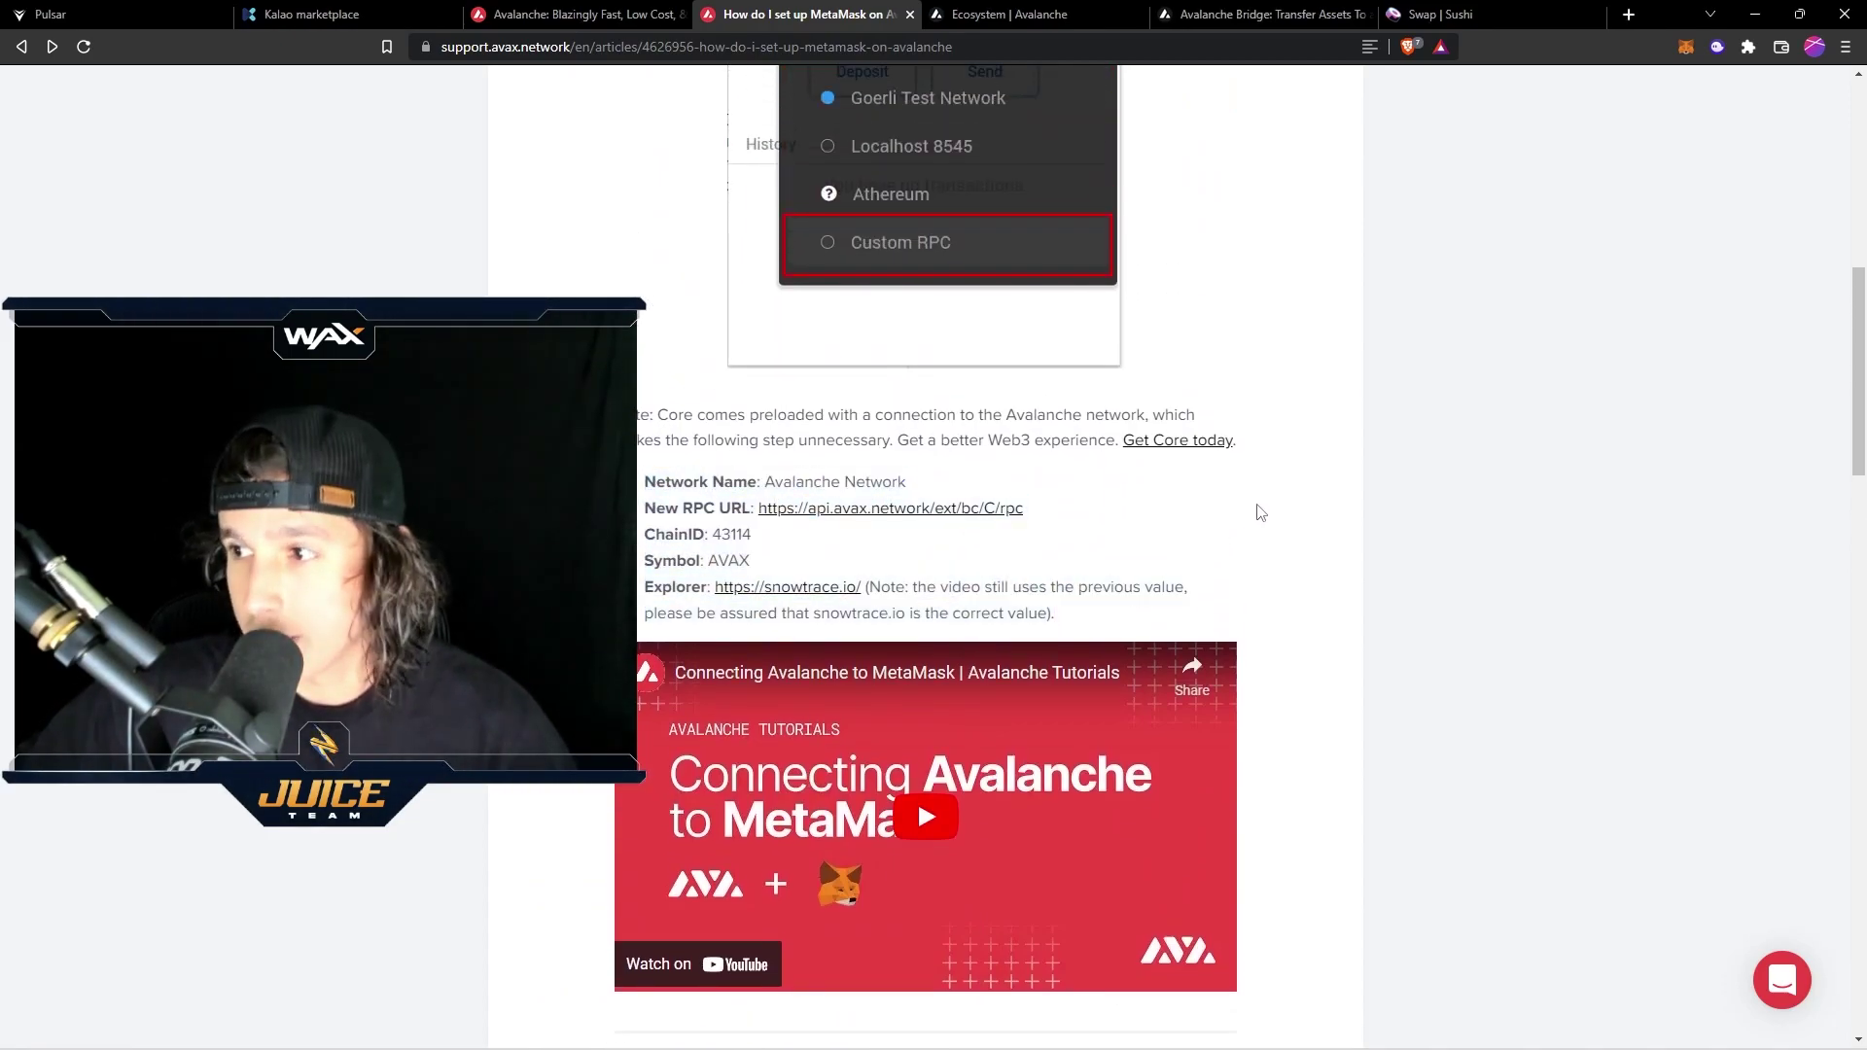
left_click(1687, 47)
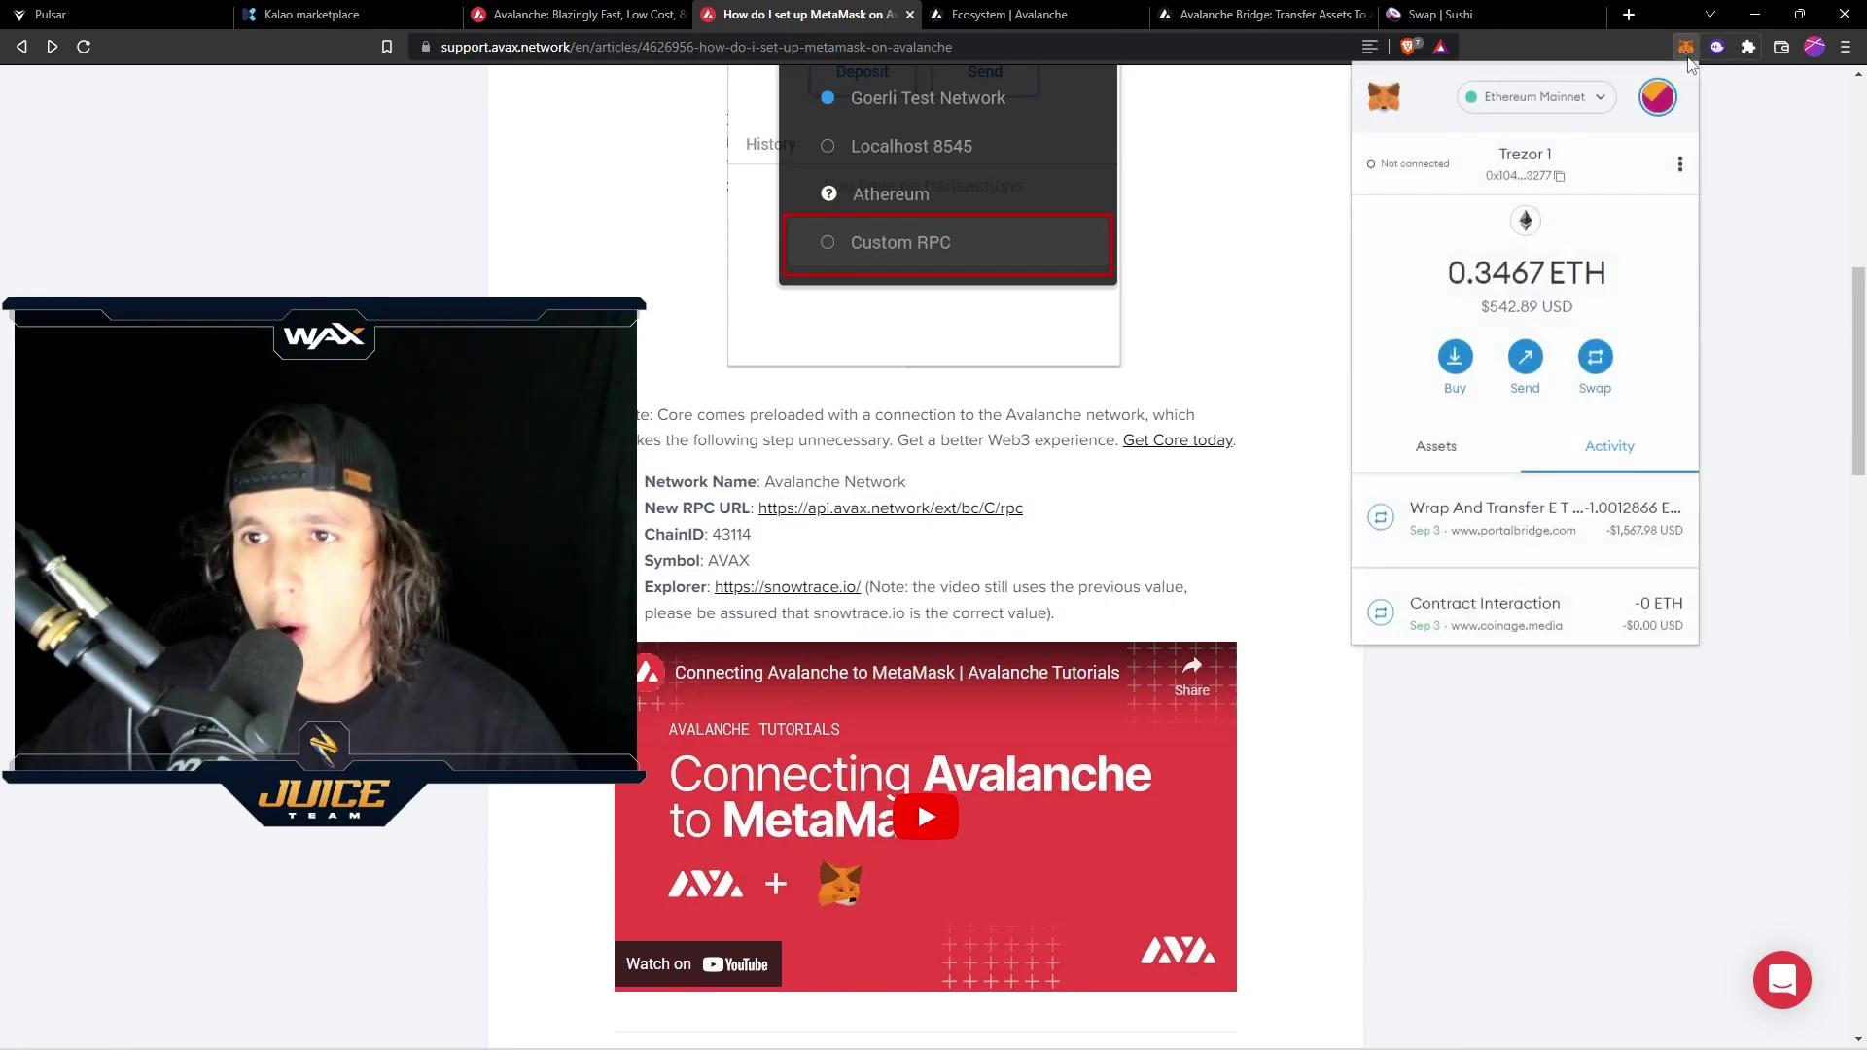
Begin adding a network manually in MetaMask, then close the form without saving
left_click(1594, 97)
left_click(1490, 483)
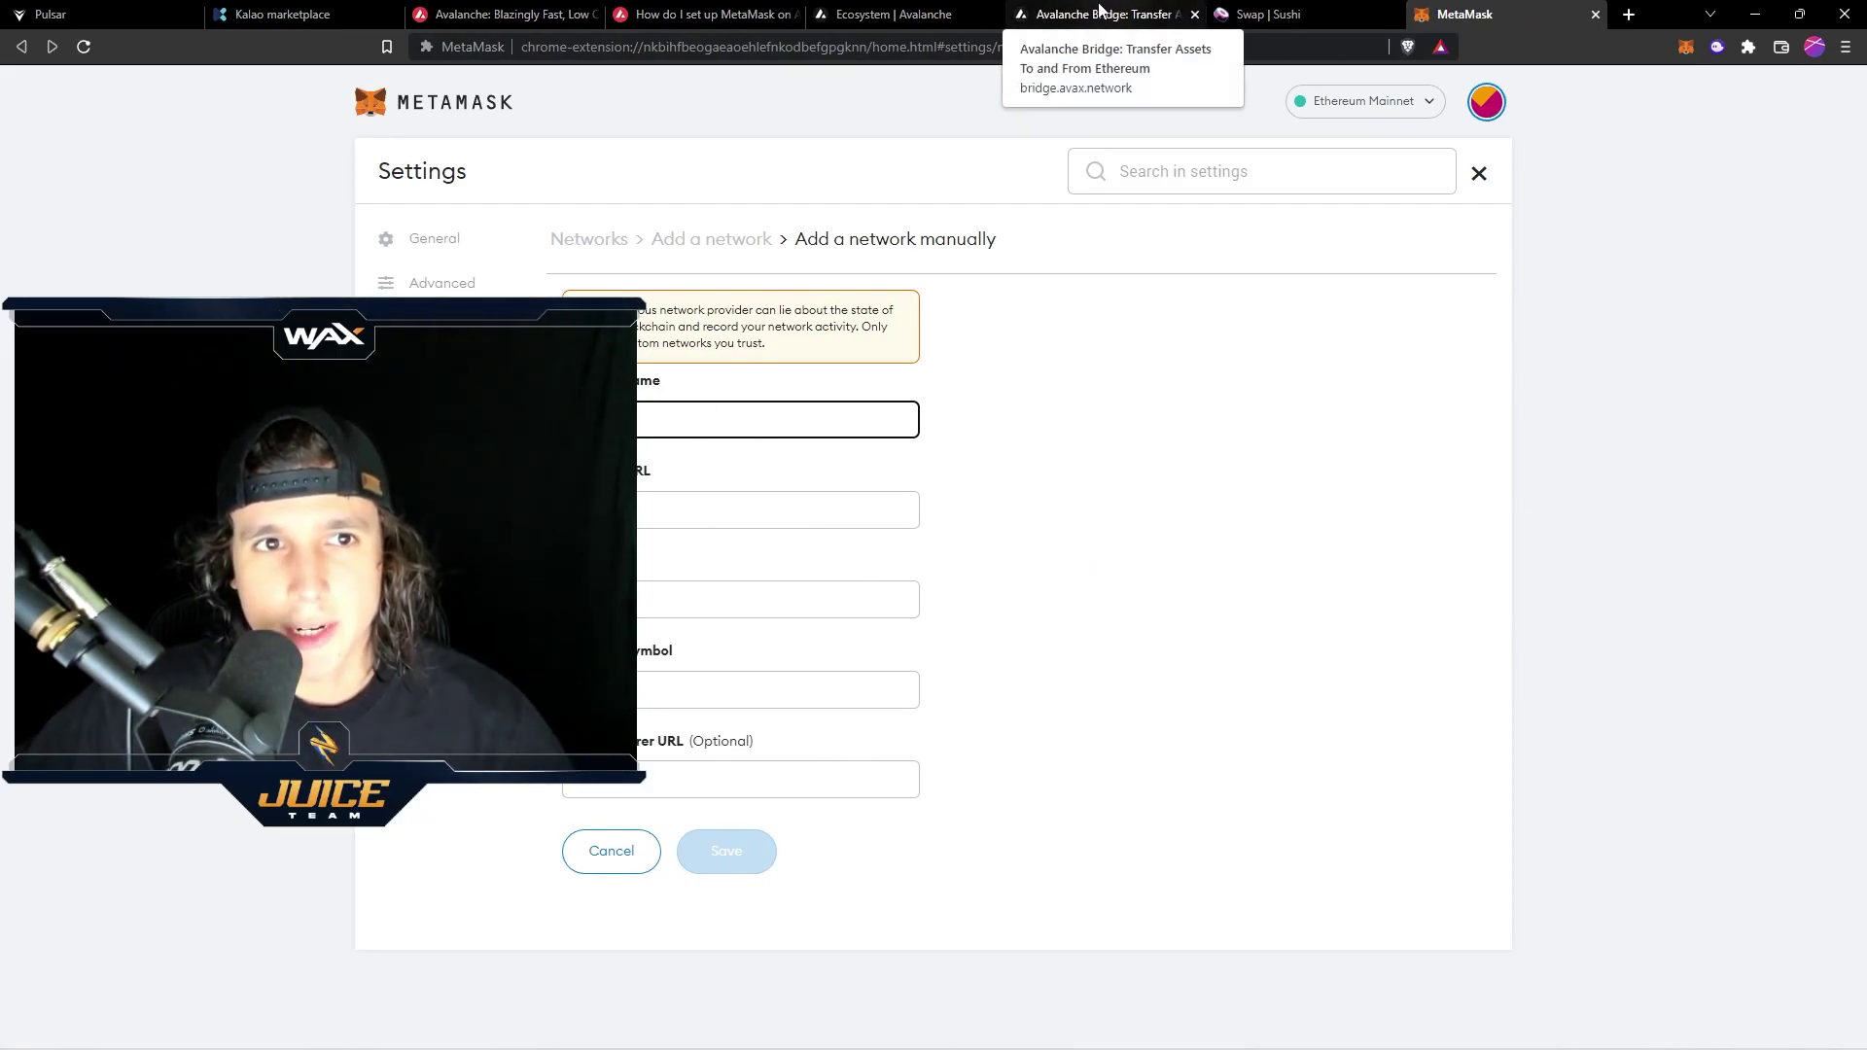
left_click(776, 10)
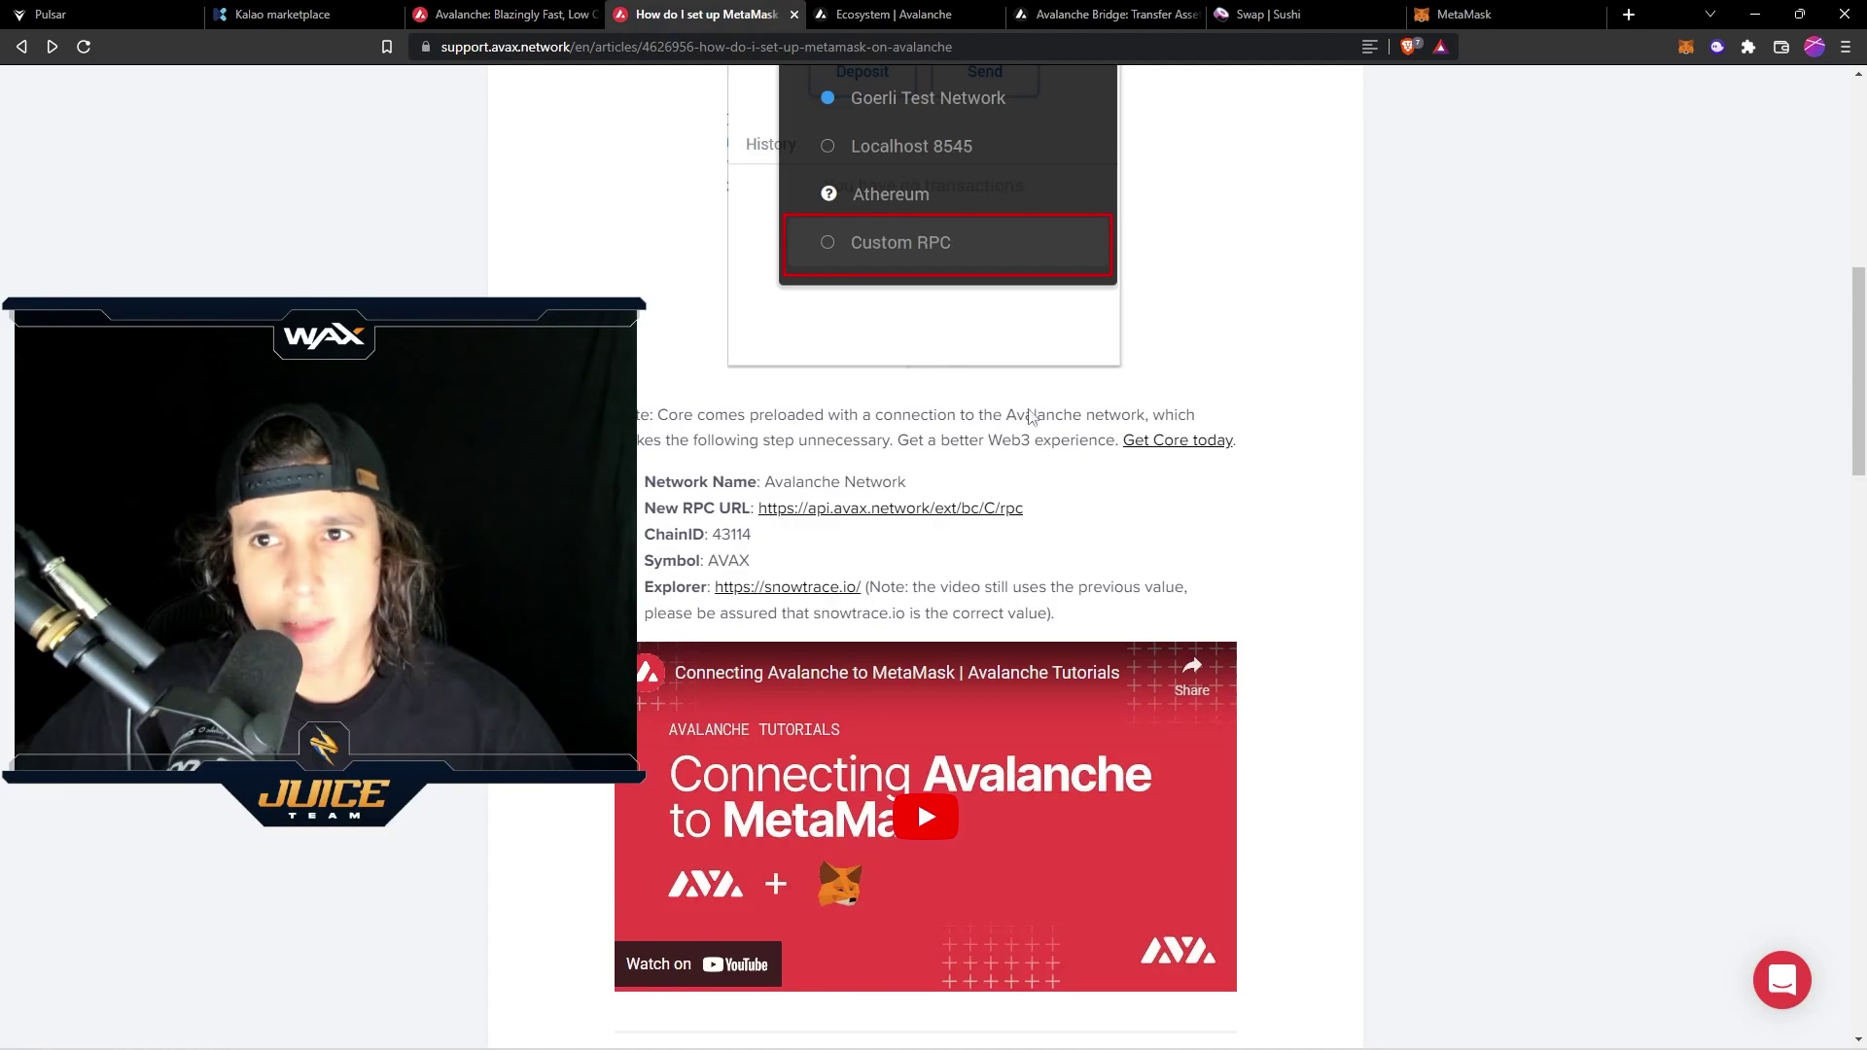
left_click(1466, 14)
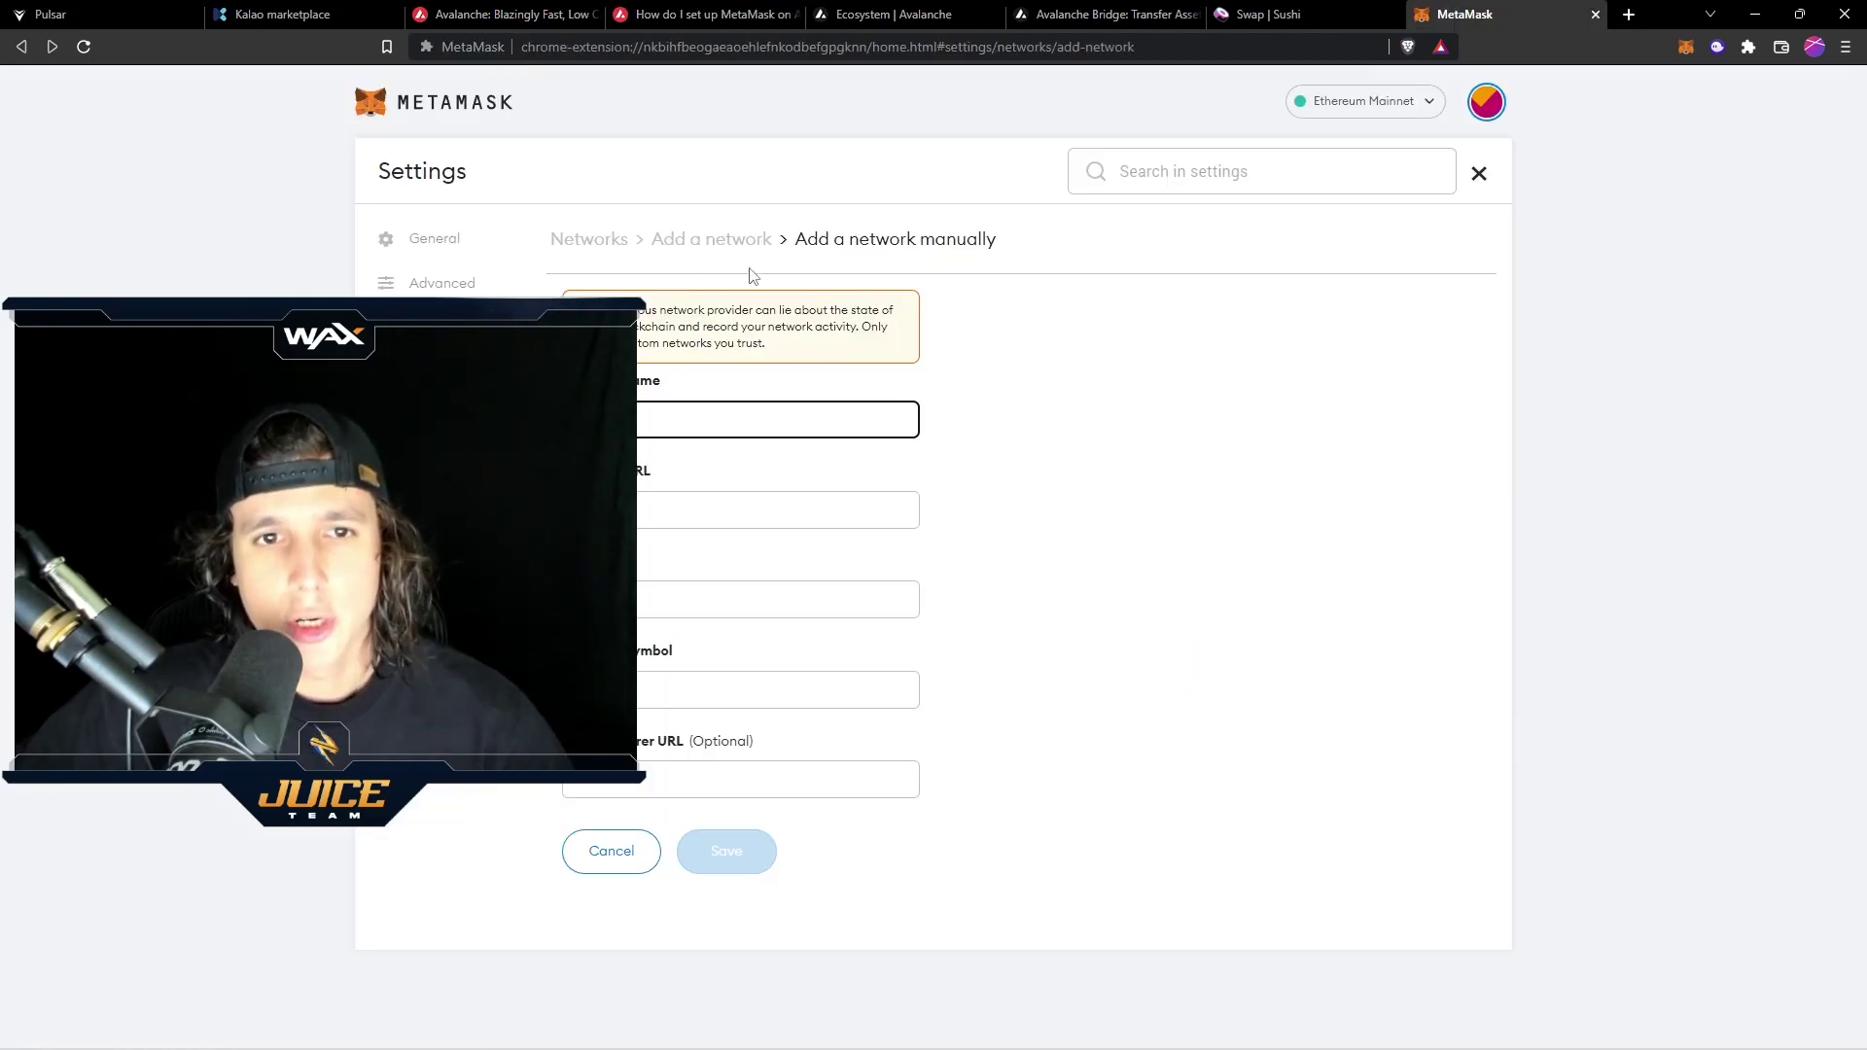
left_click(1596, 15)
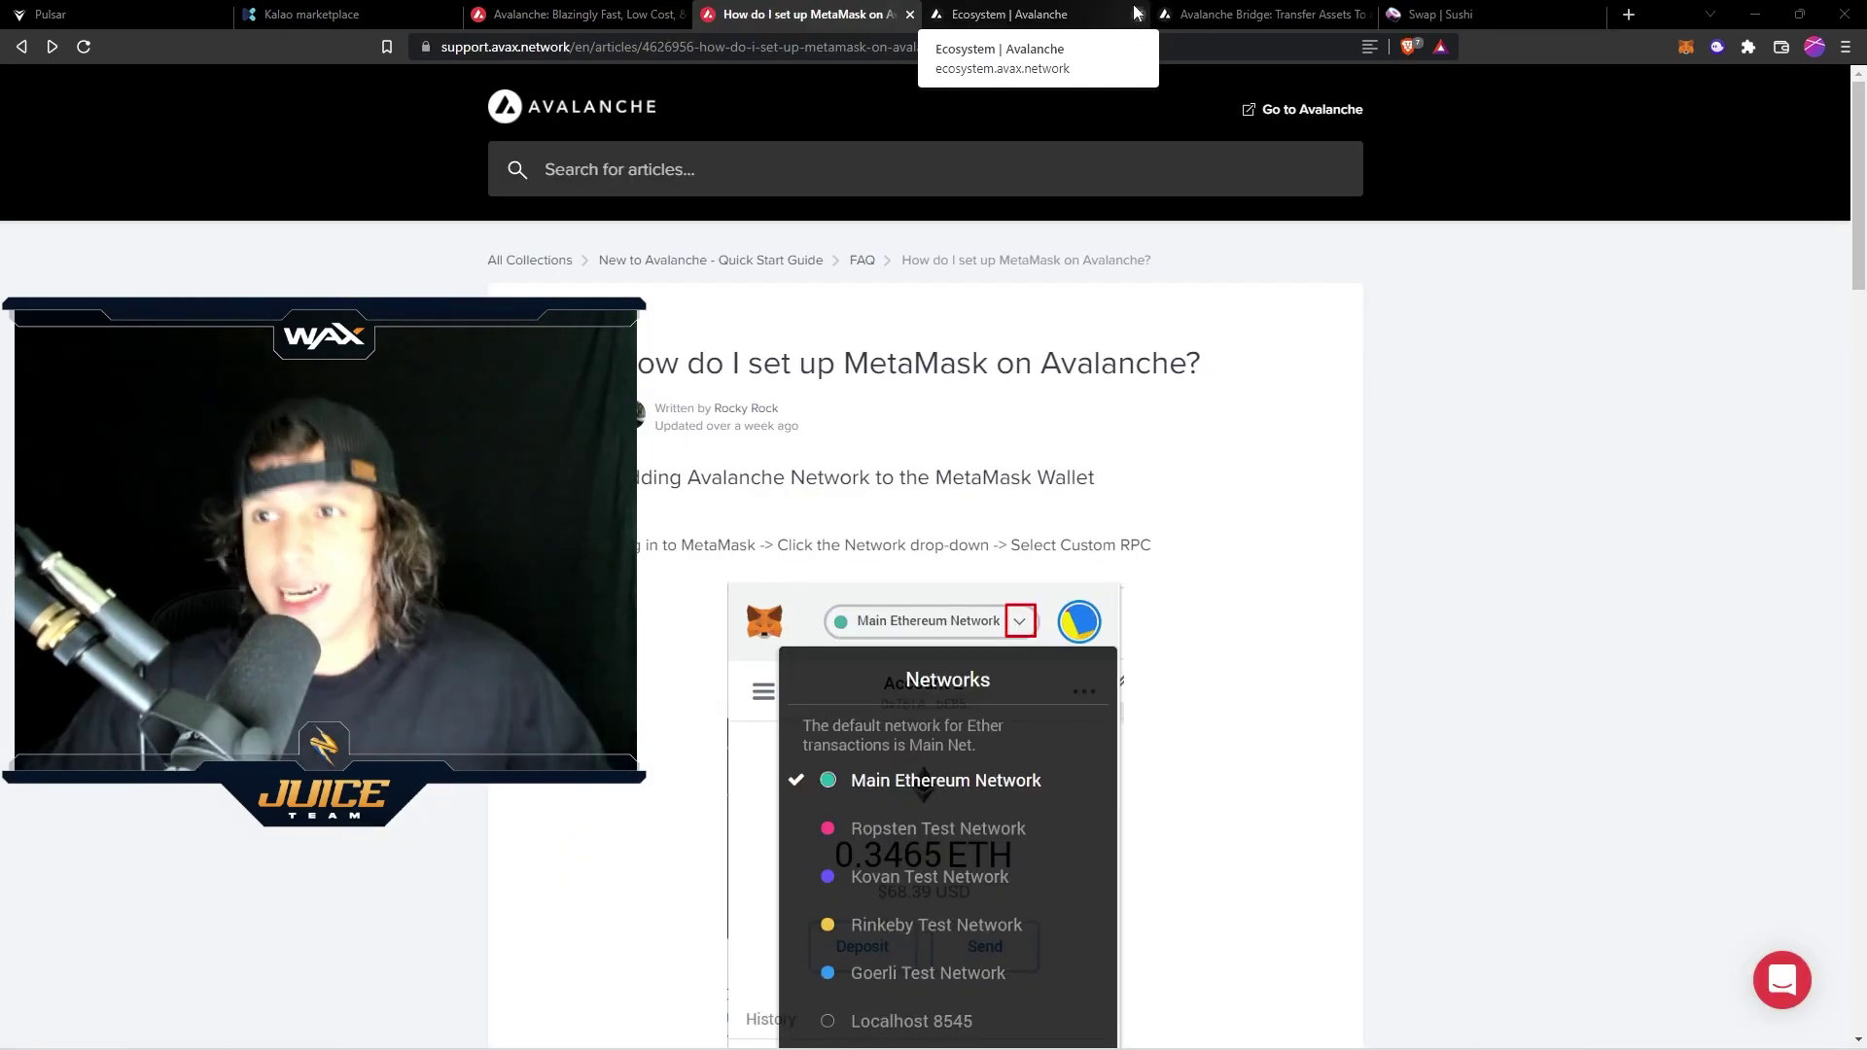
Switch MetaMask to the existing avax network and check its 0 AVAX asset balance
left_click(1687, 47)
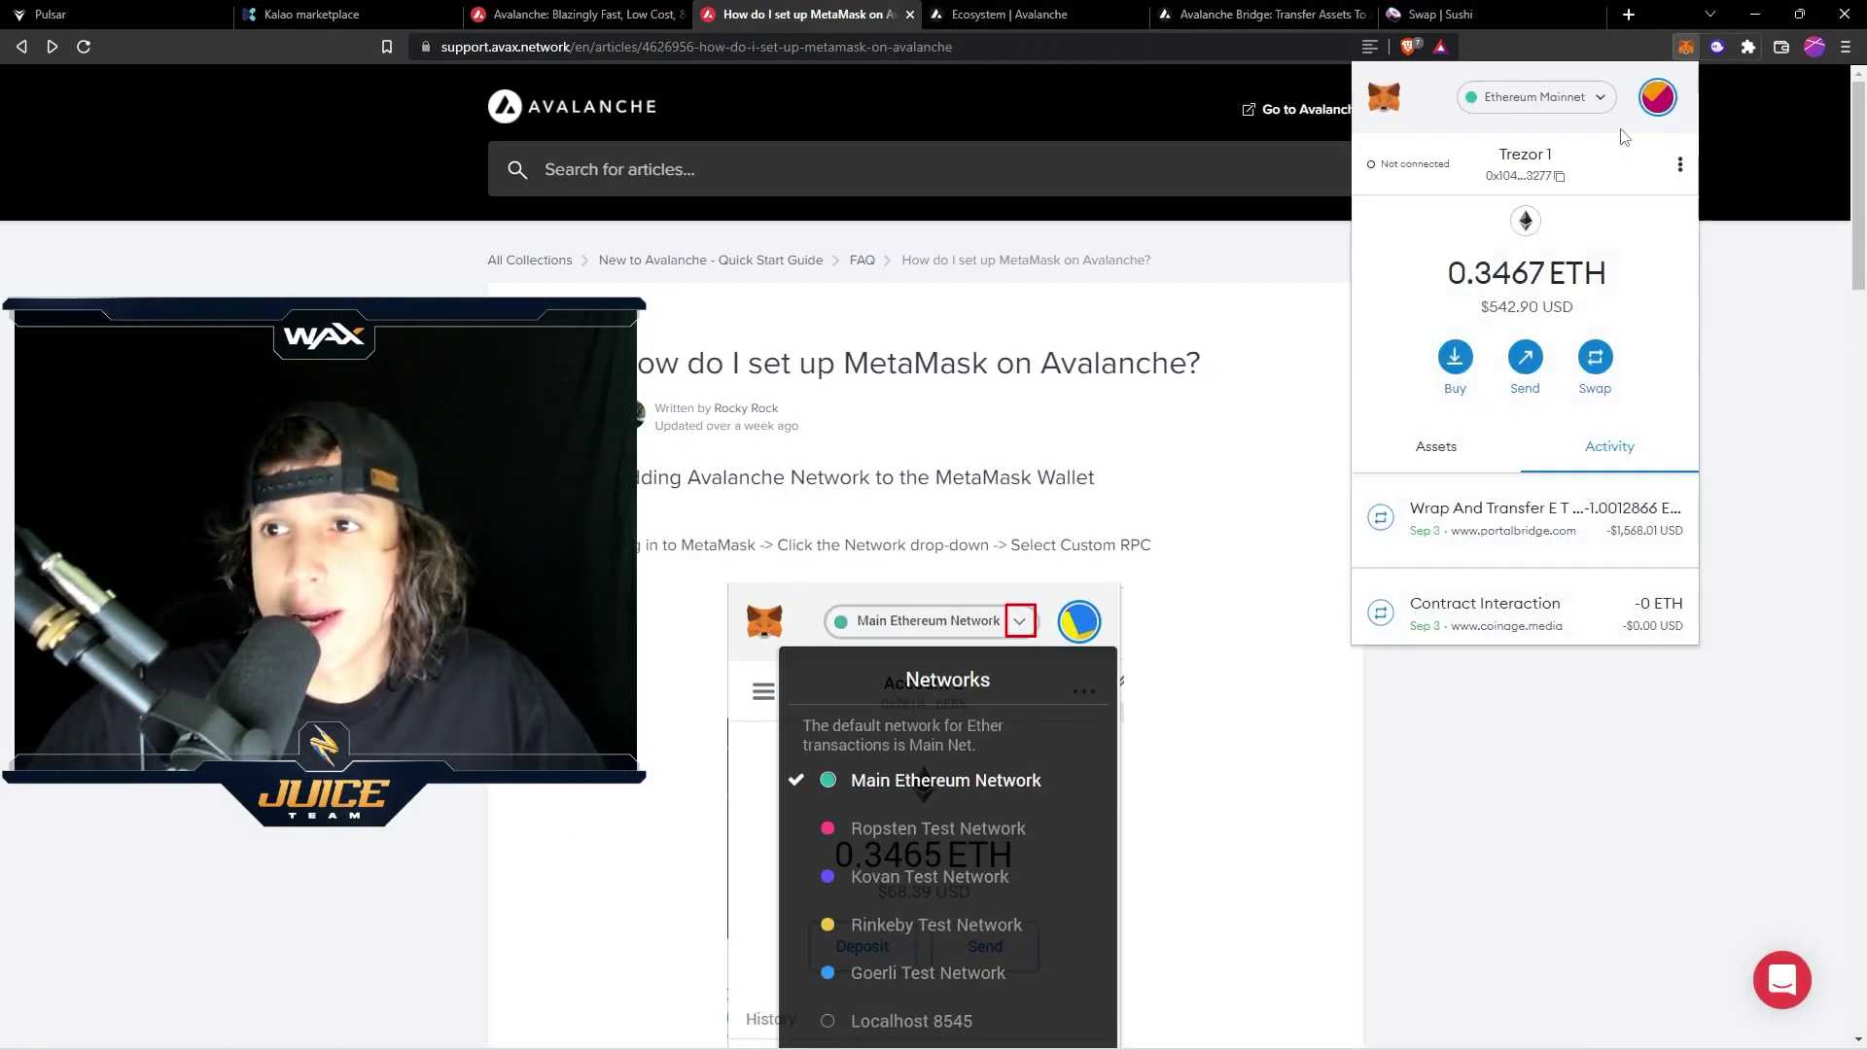
left_click(1566, 113)
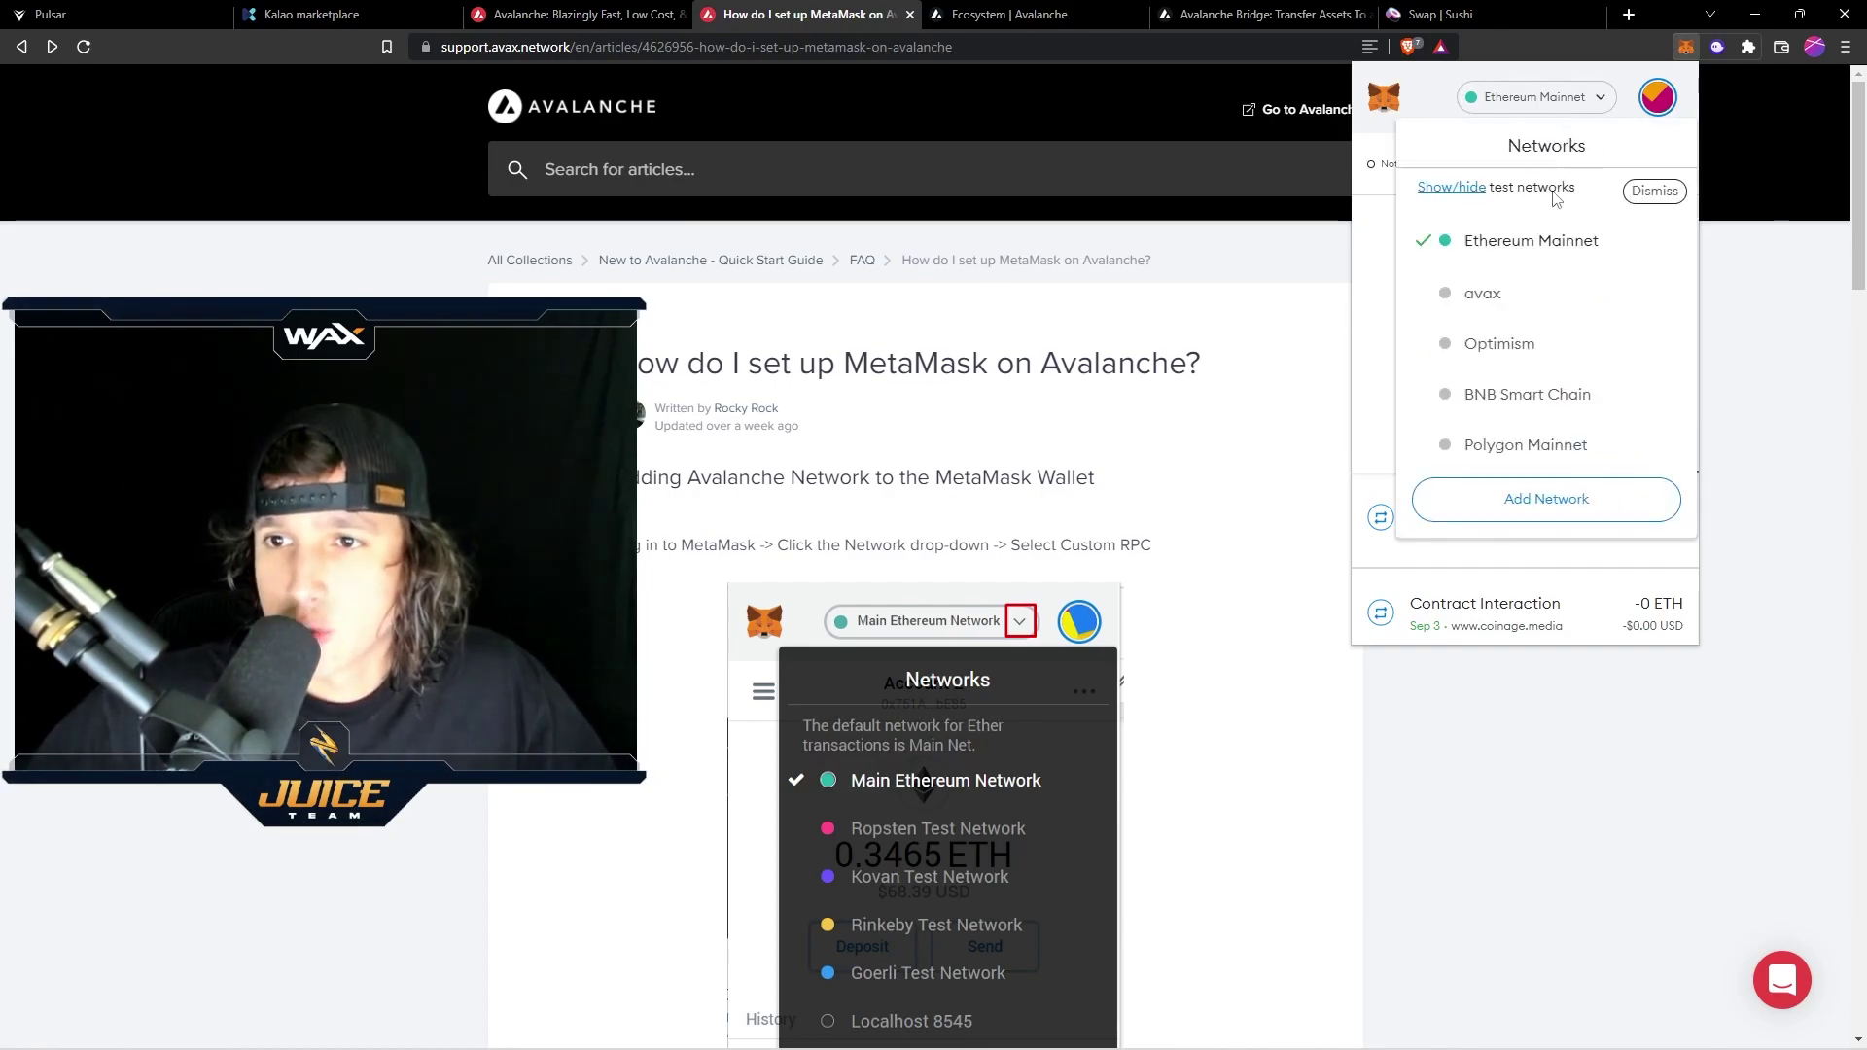
left_click(1478, 296)
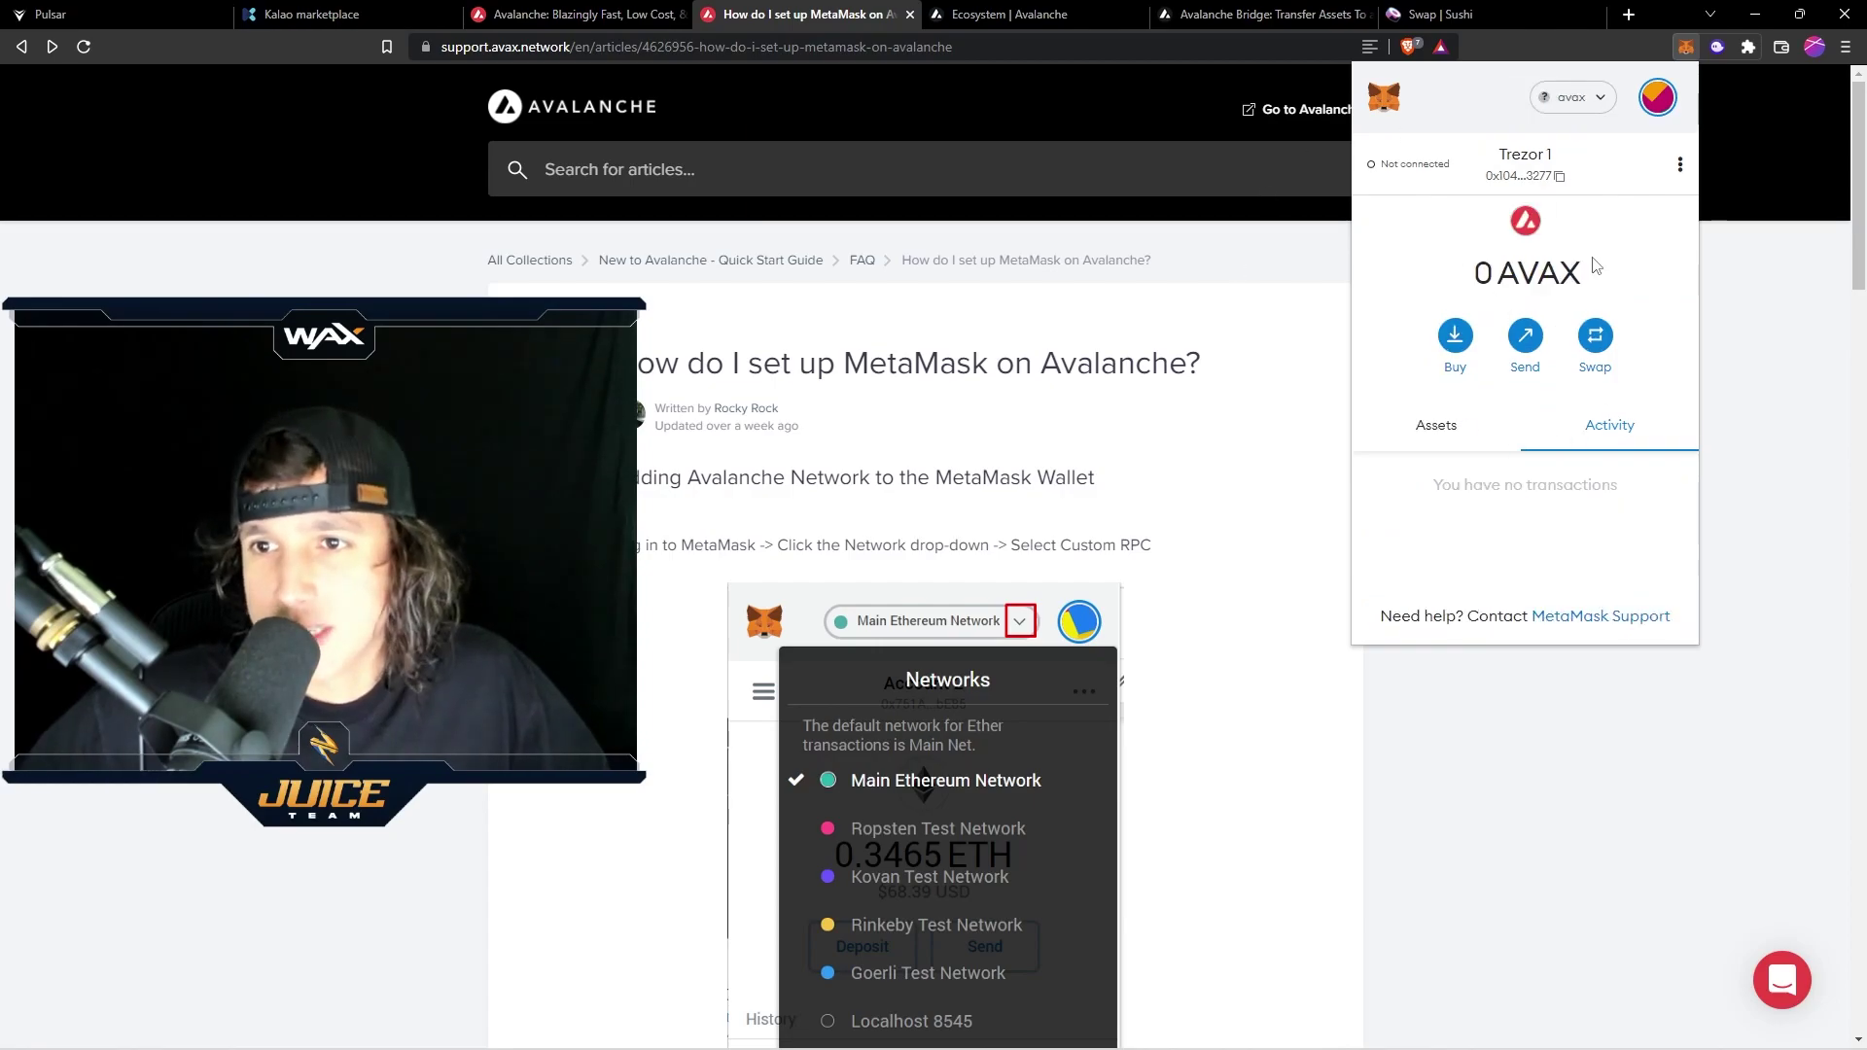
left_click(1475, 443)
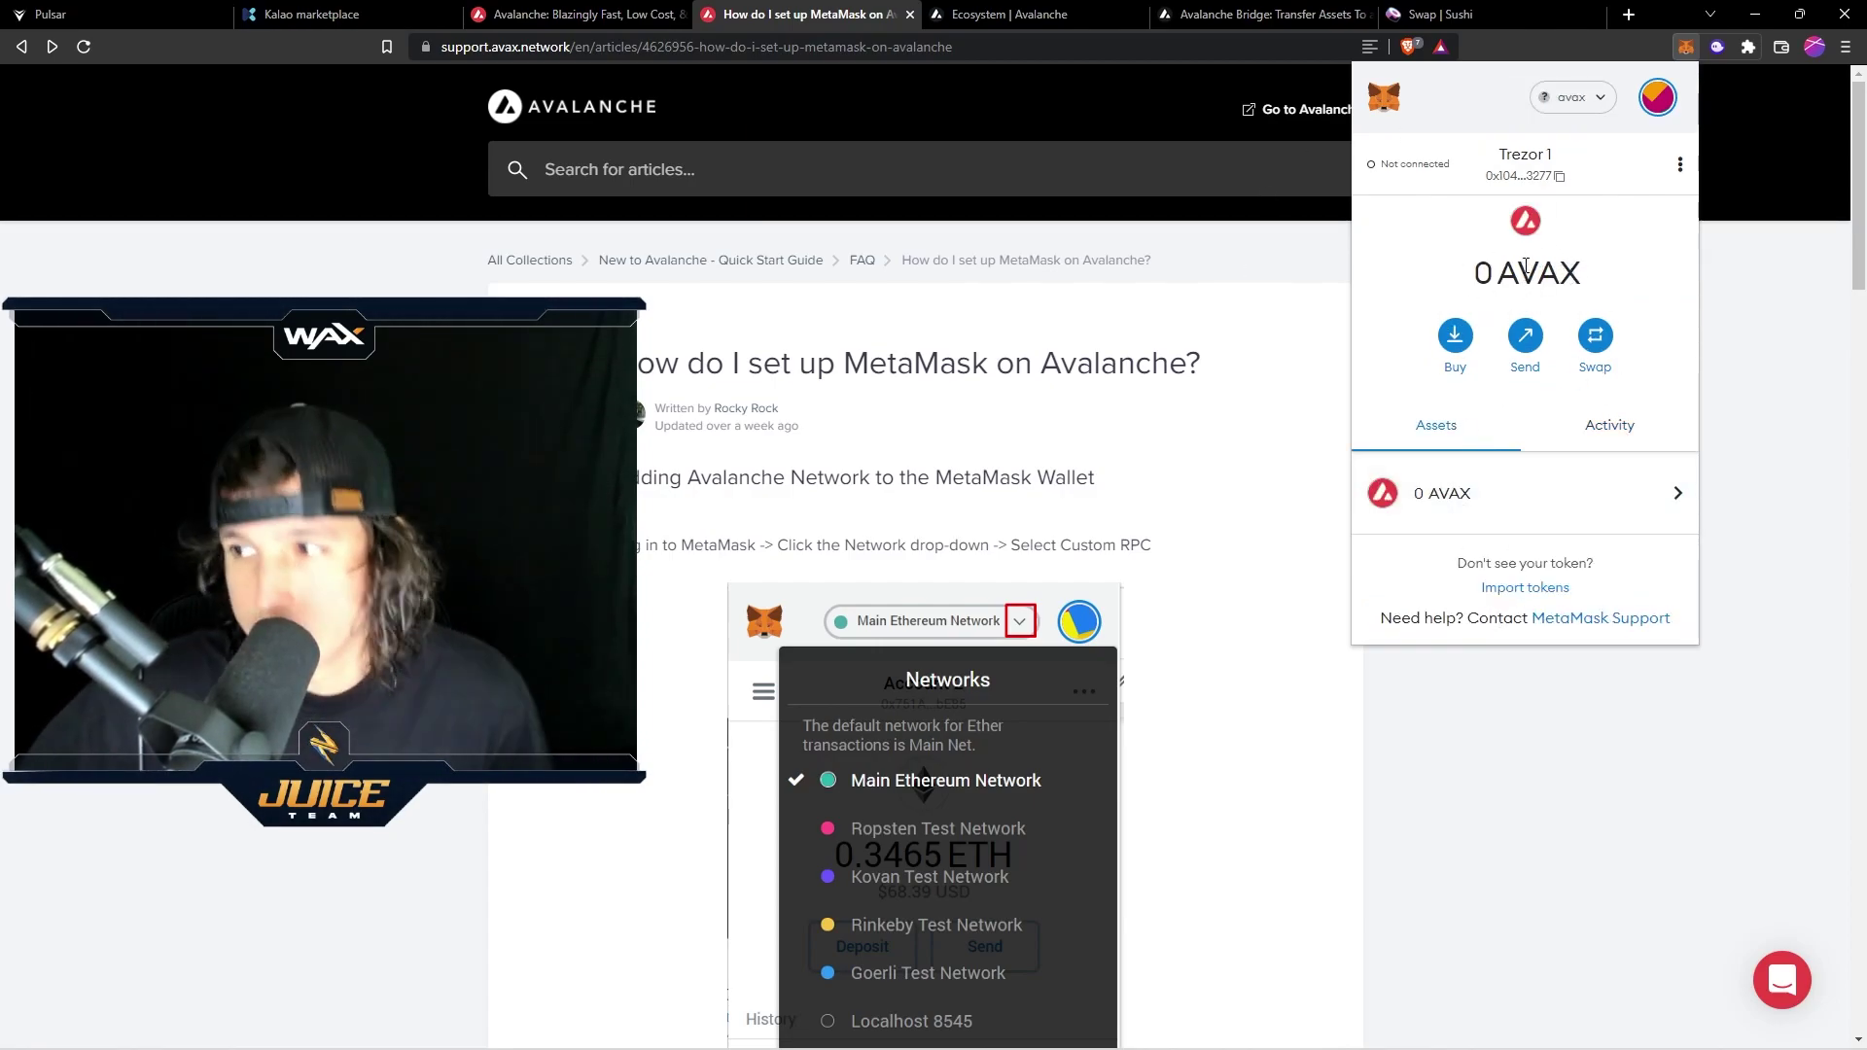
left_click(1016, 13)
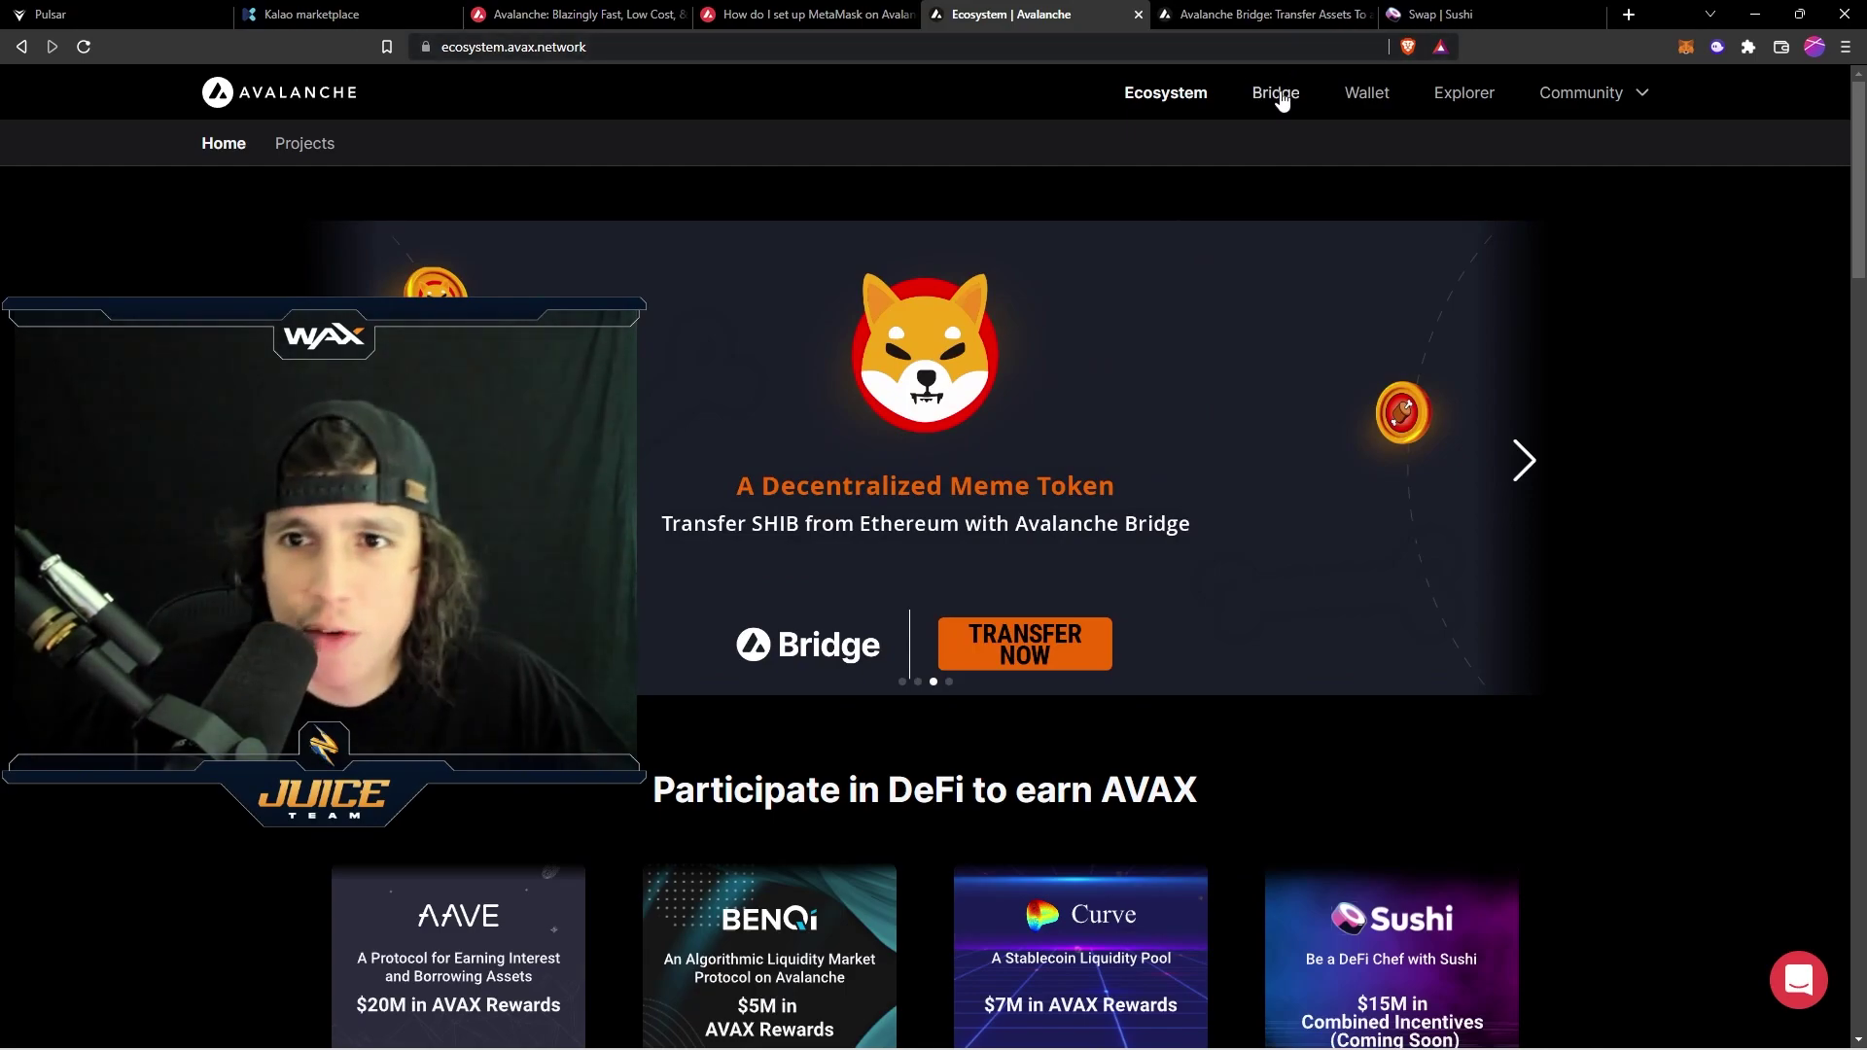
Open the Avalanche Bridge and select ETH as the token to bridge
left_click(1279, 93)
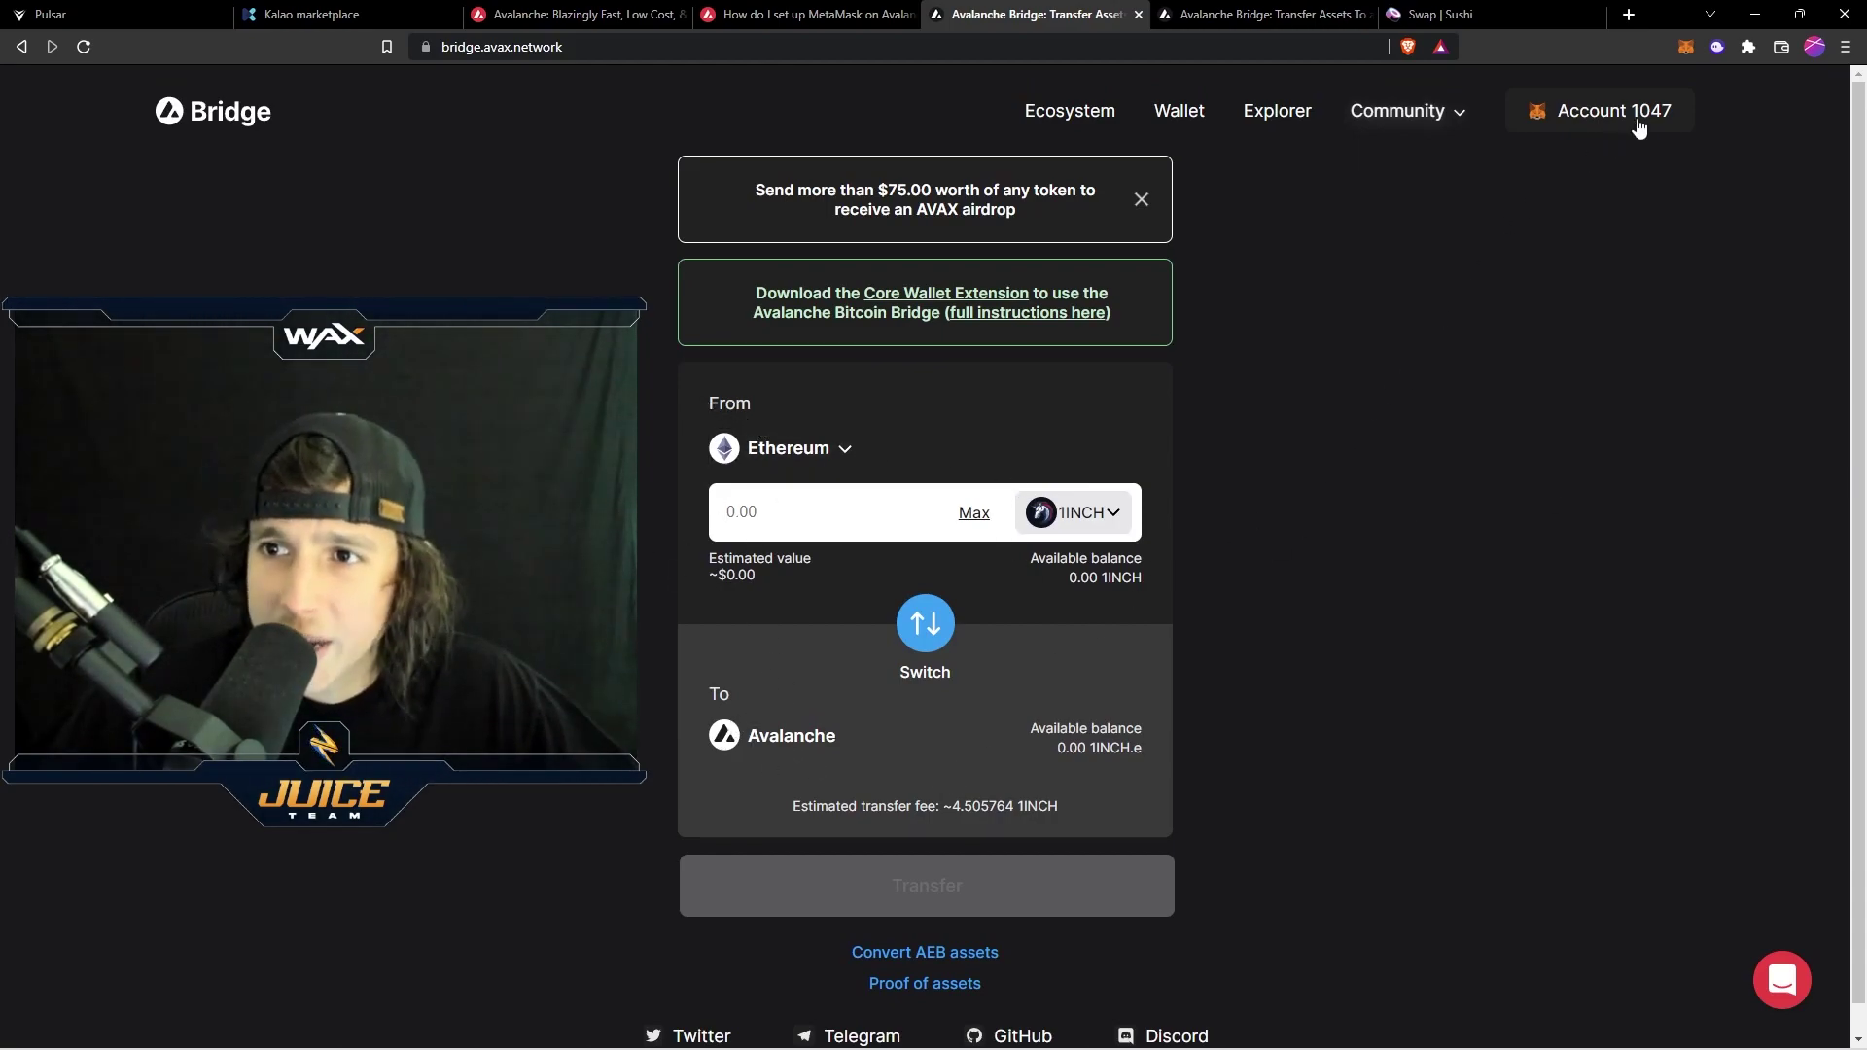
left_click(1043, 526)
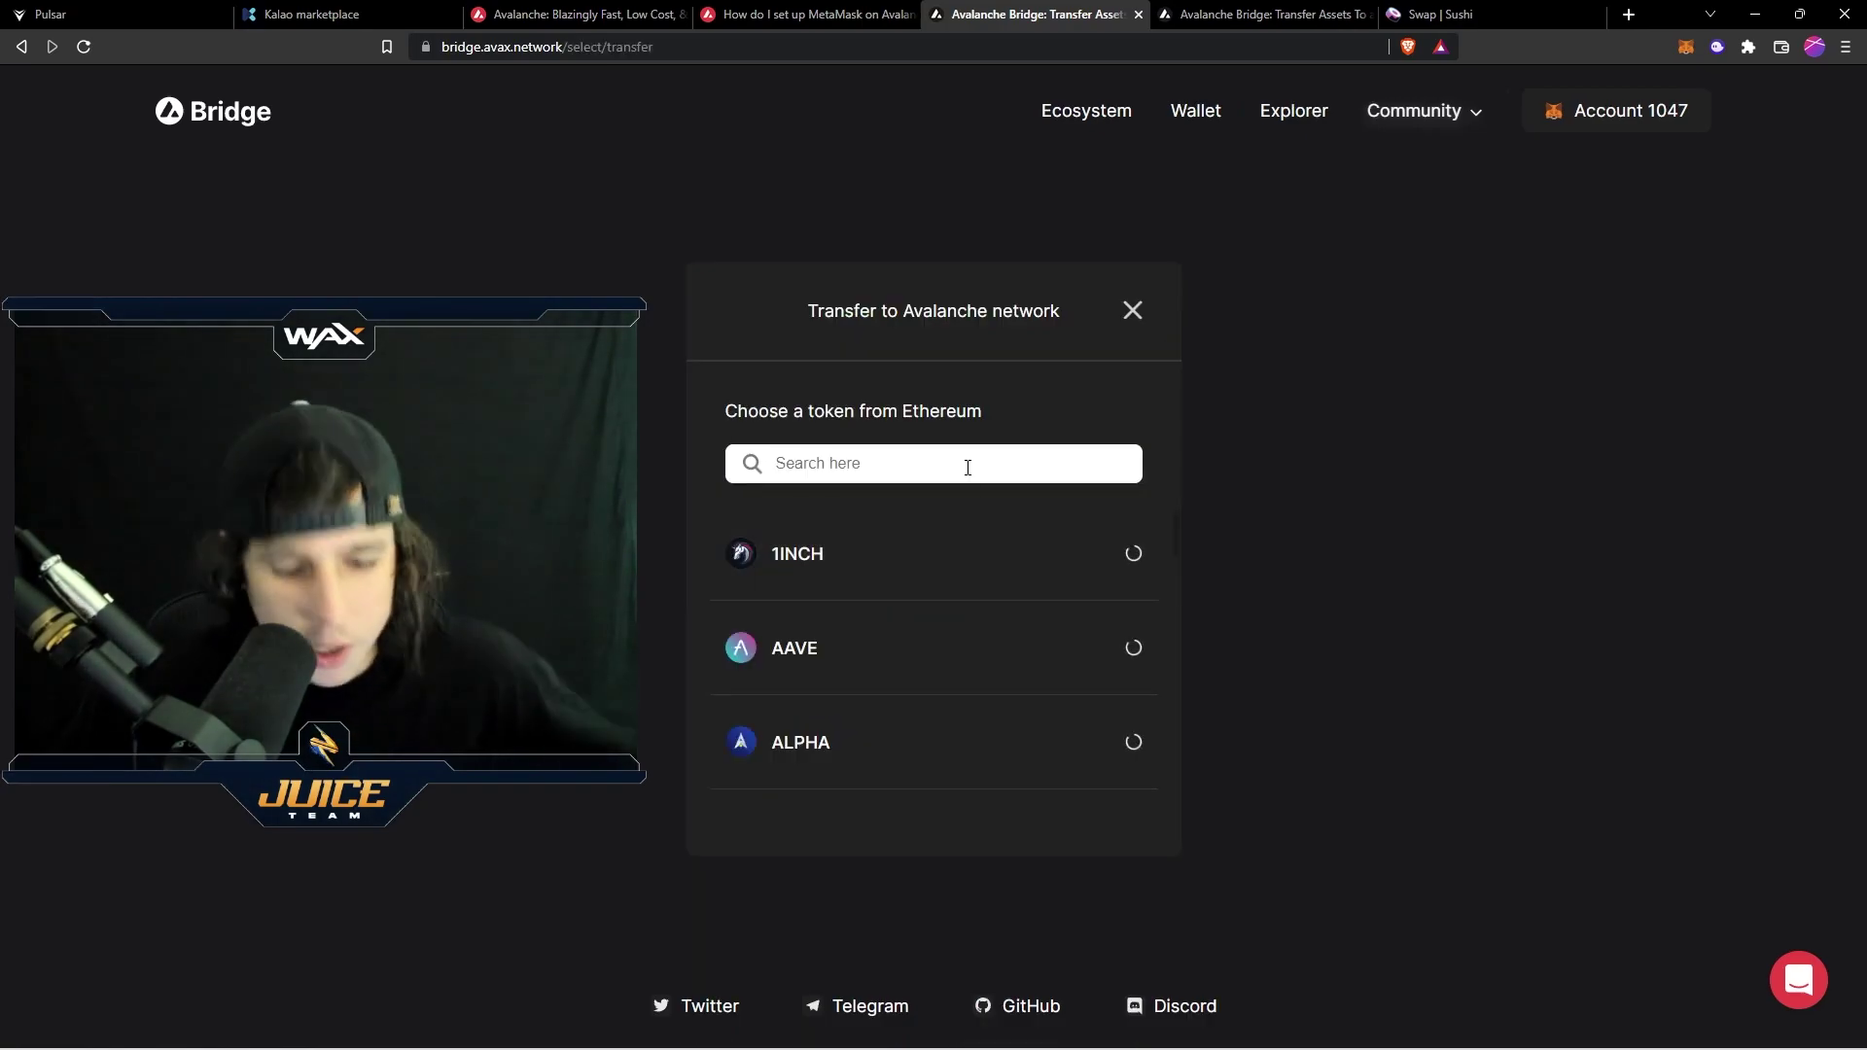
type("ETH")
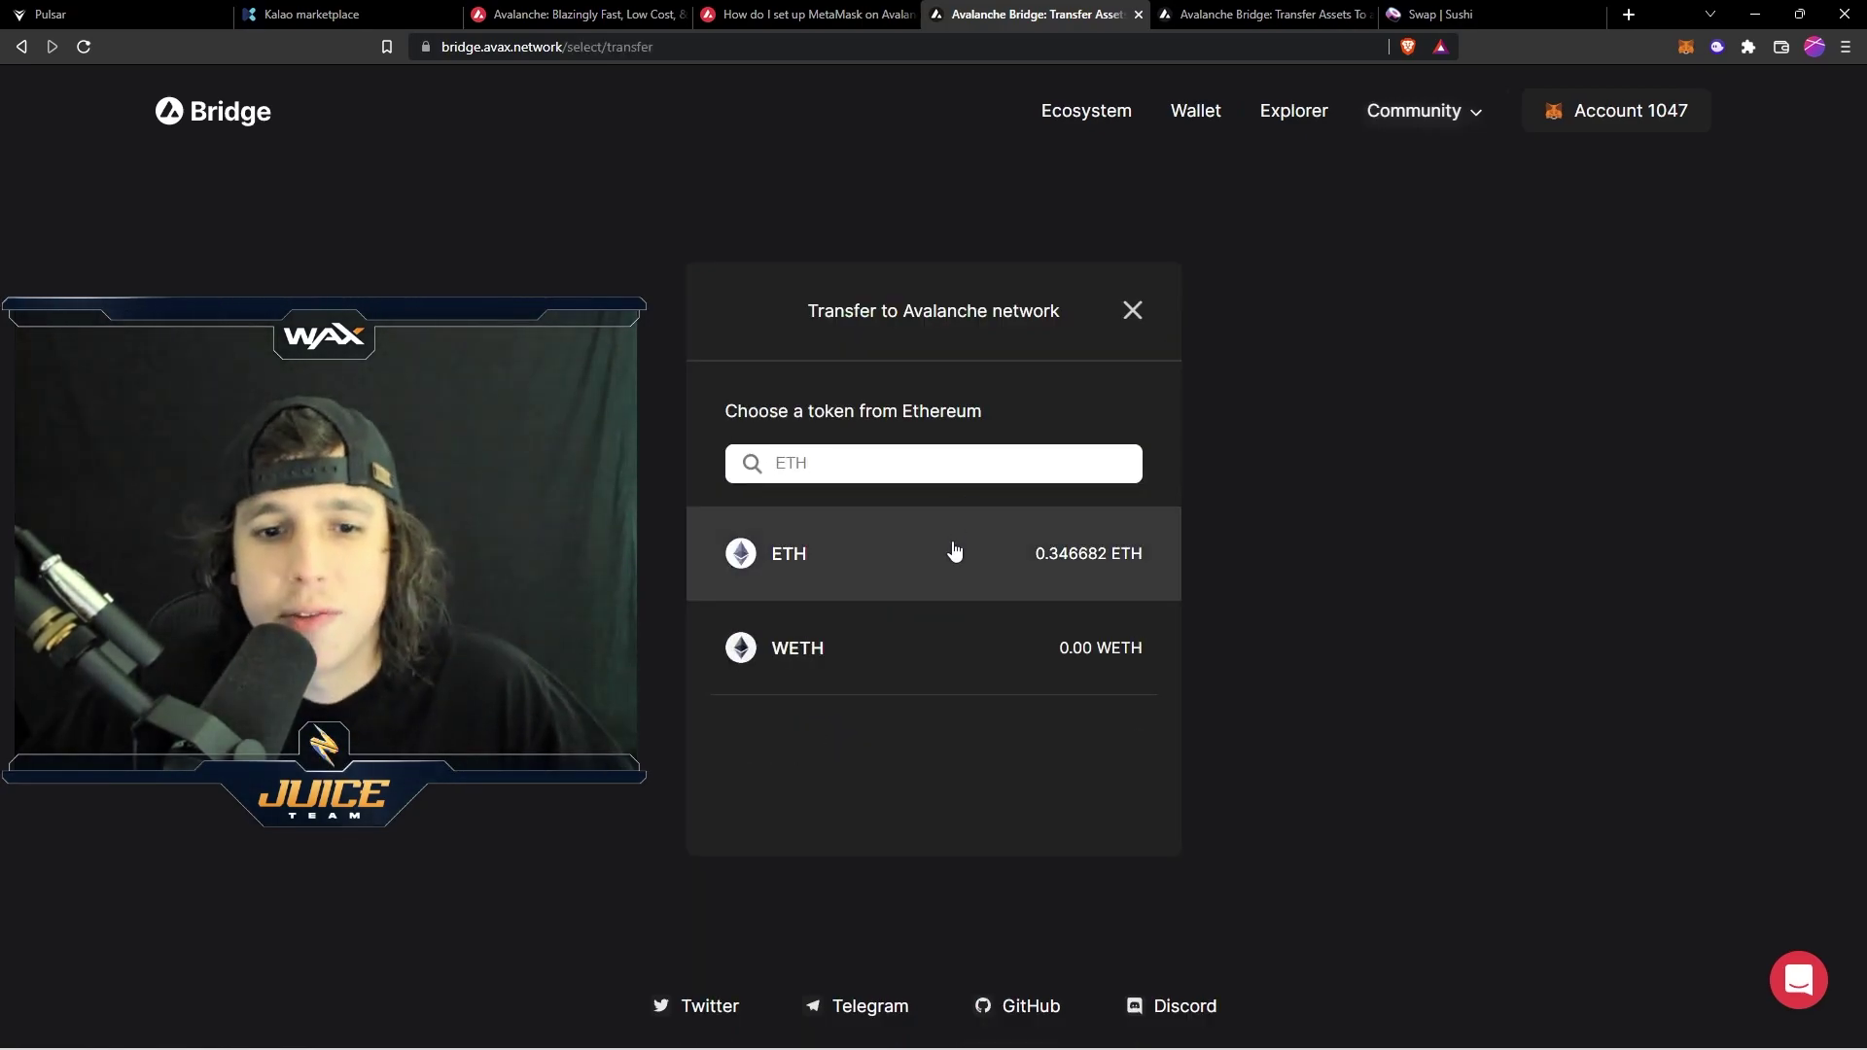
left_click(954, 553)
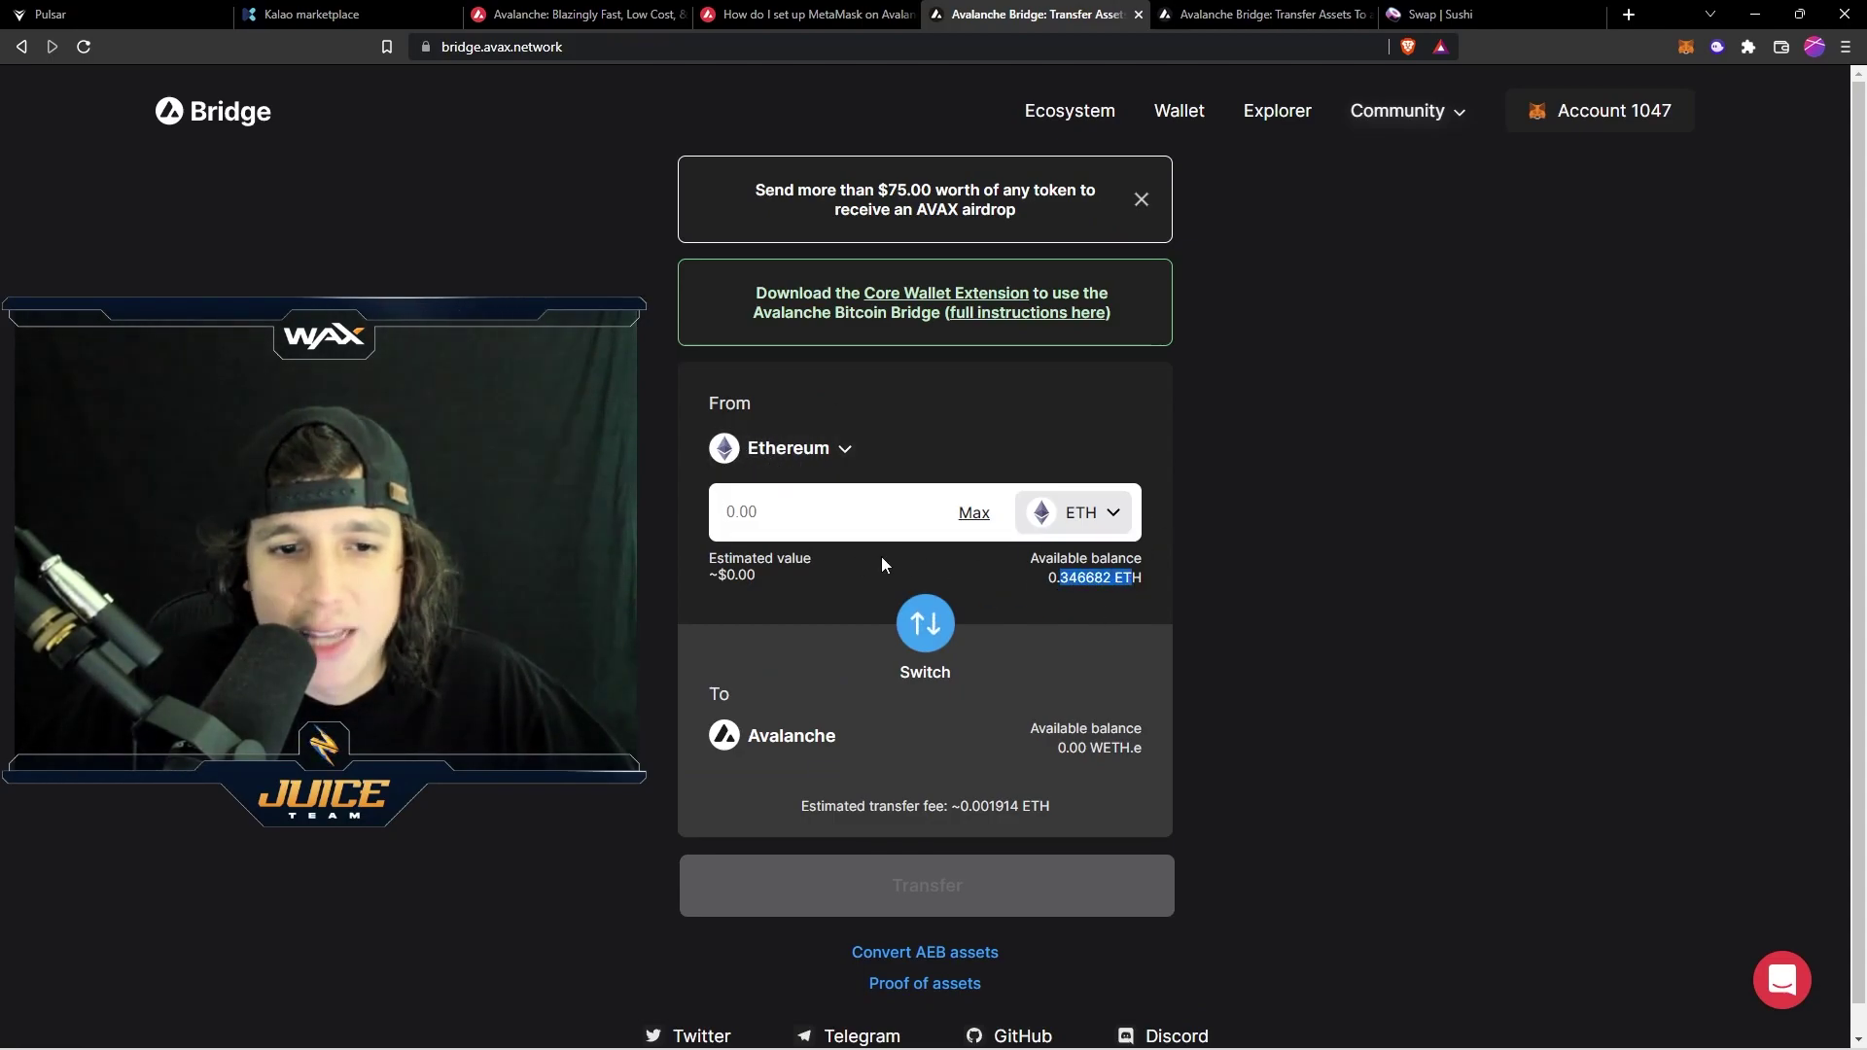
Set the amount to 0.2 ETH, received as WETH.e, and start the transfer
left_click(967, 513)
left_click_drag(887, 533, 918, 535)
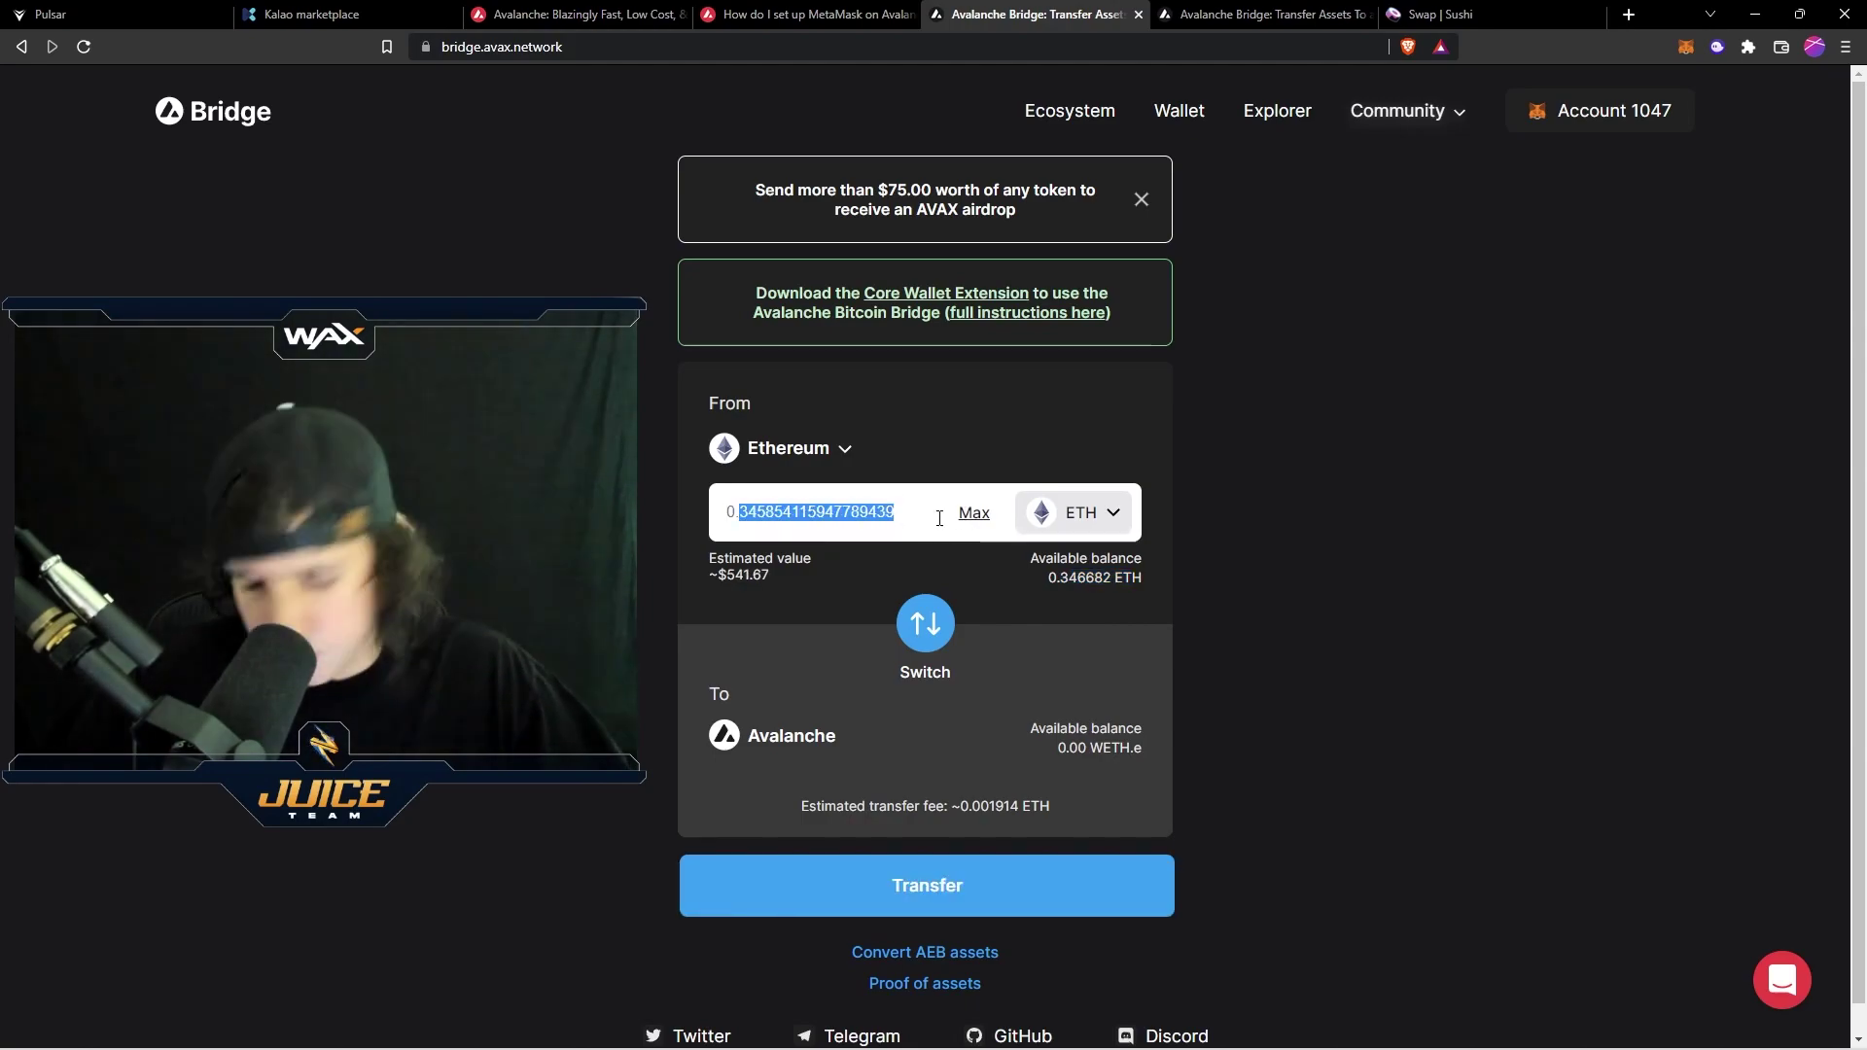
key("BackSpace")
type("2")
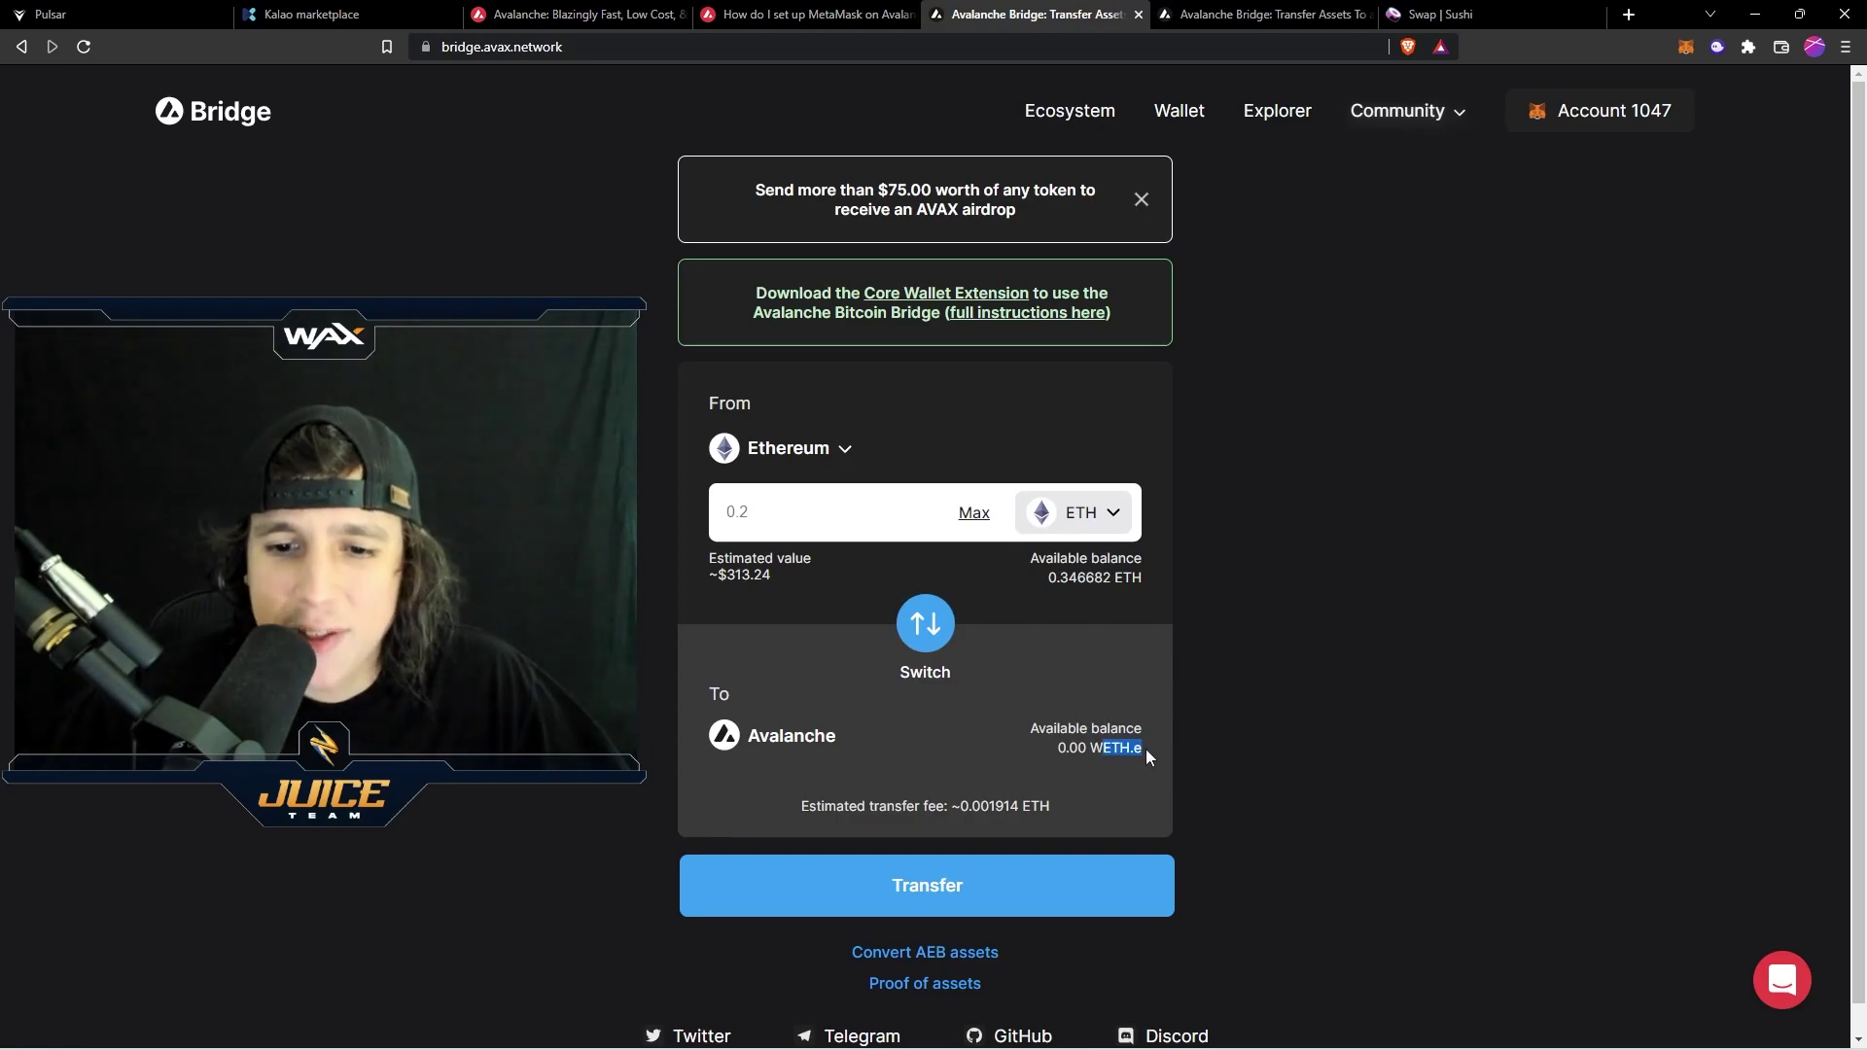
left_click_drag(1090, 748, 1133, 750)
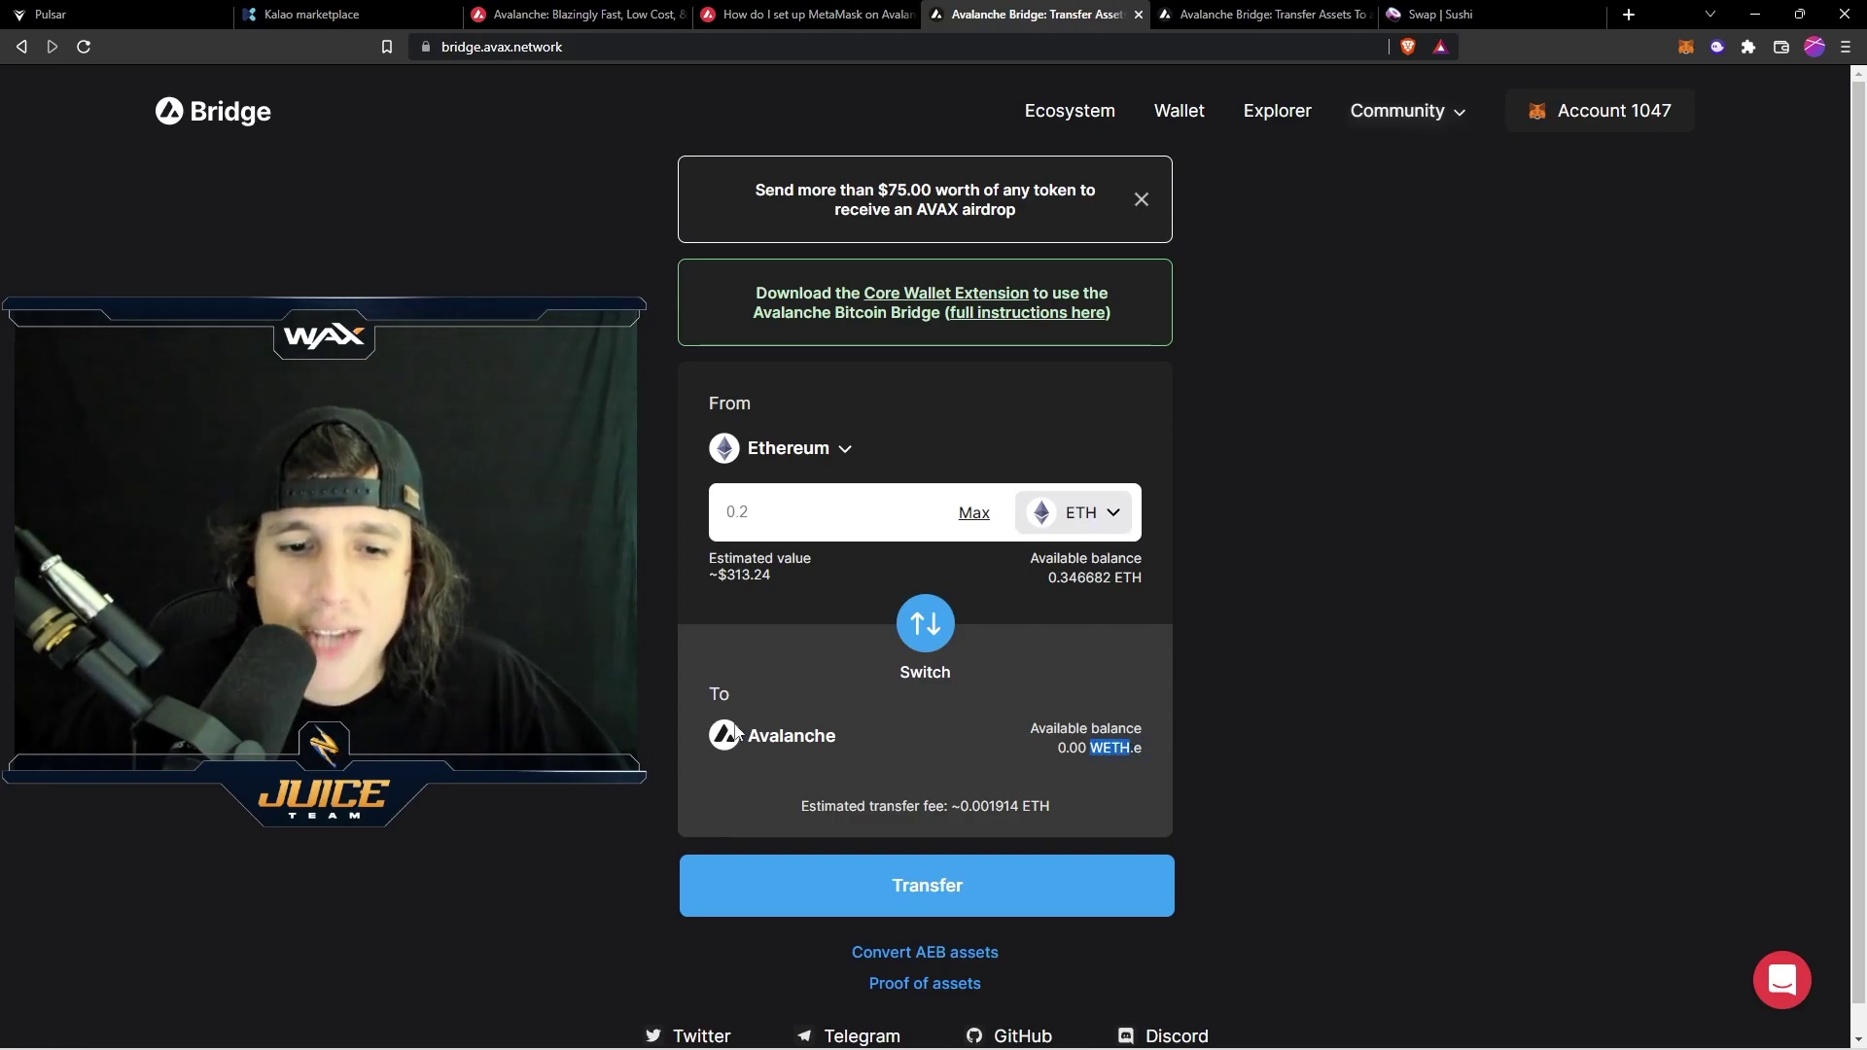
left_click(953, 903)
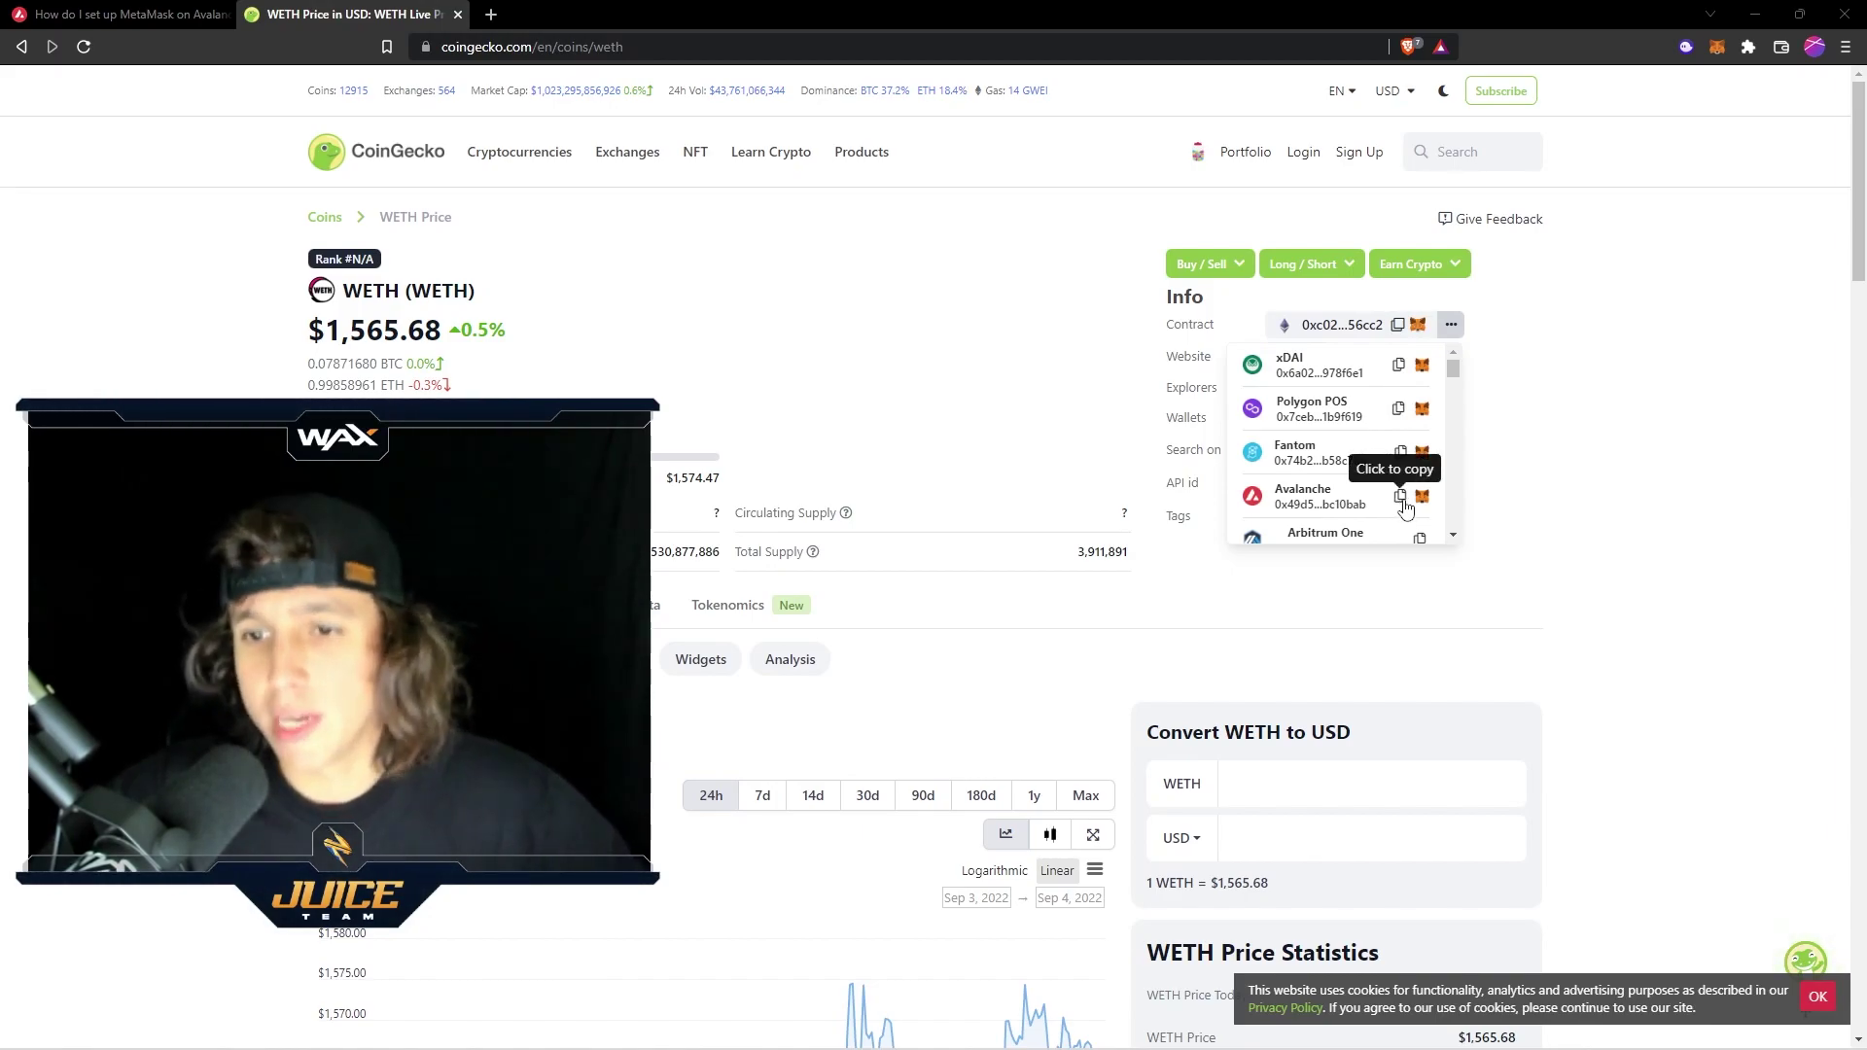
Import WETH.e into MetaMask by pasting the Avalanche WETH contract address from CoinGecko
left_click(1717, 48)
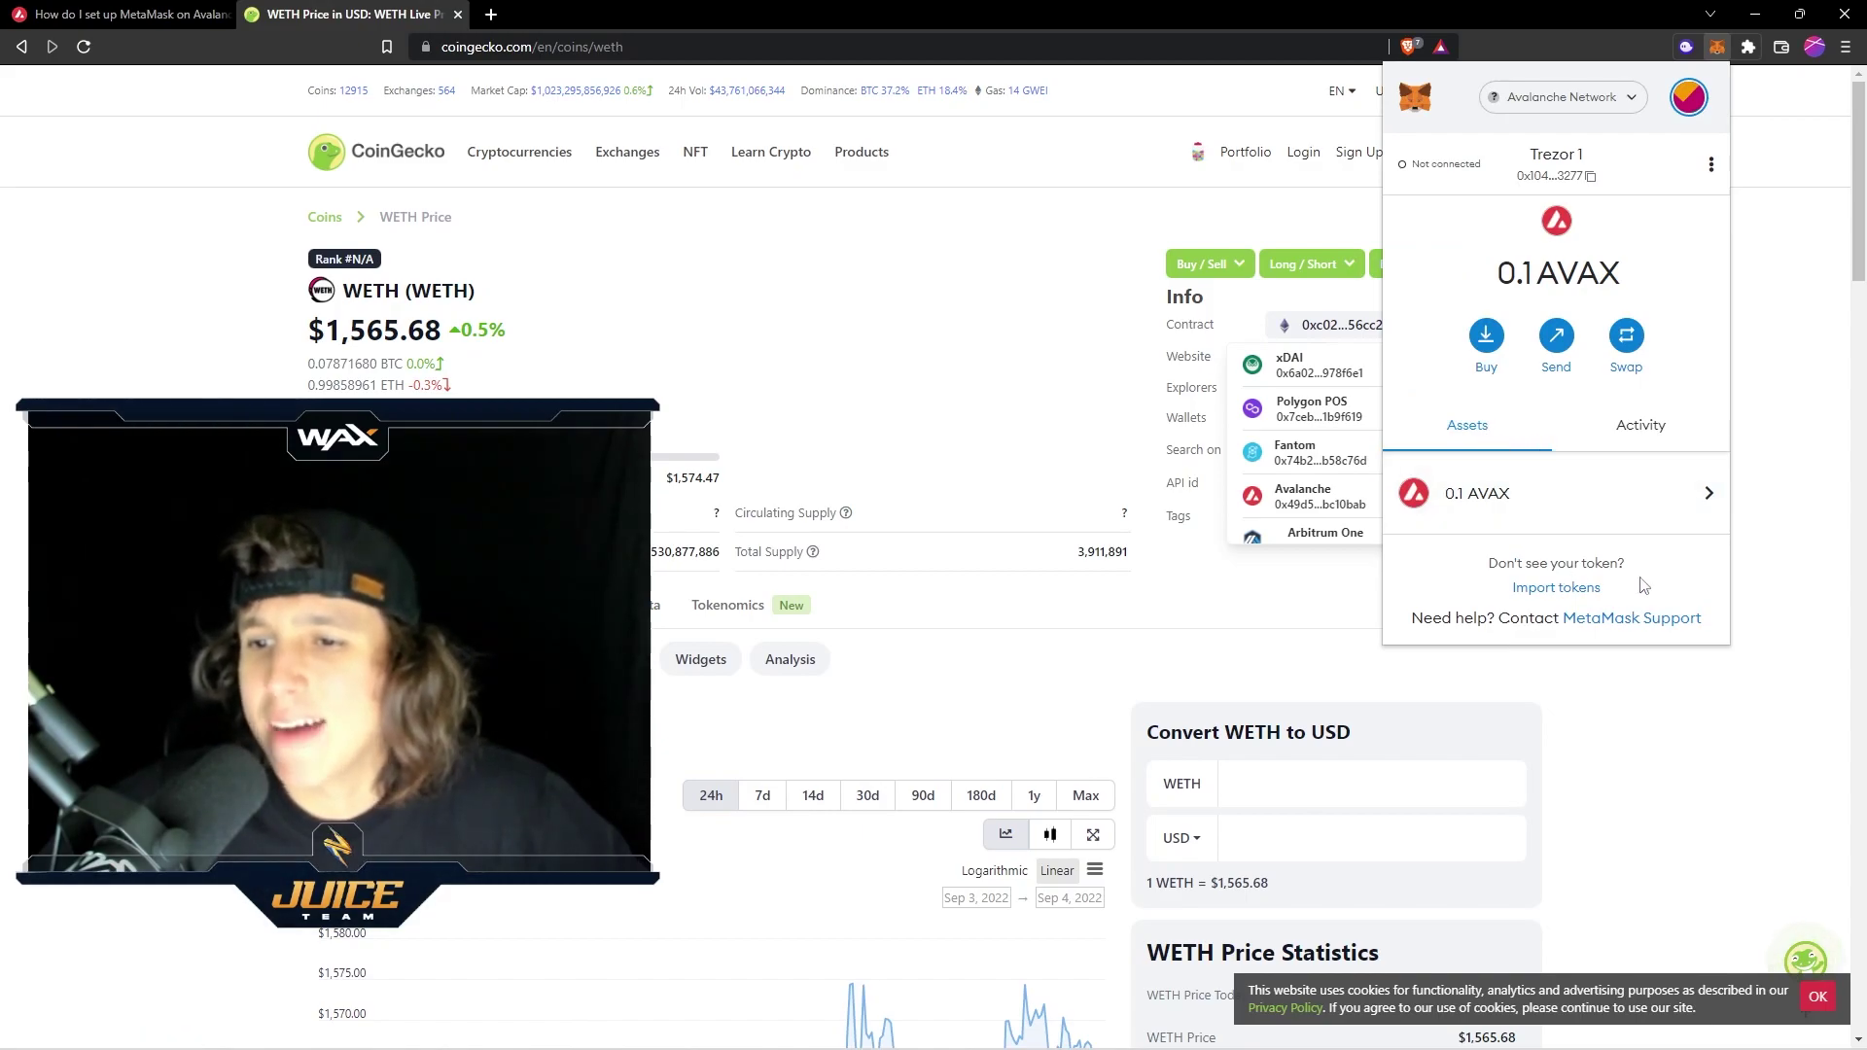
left_click(1586, 590)
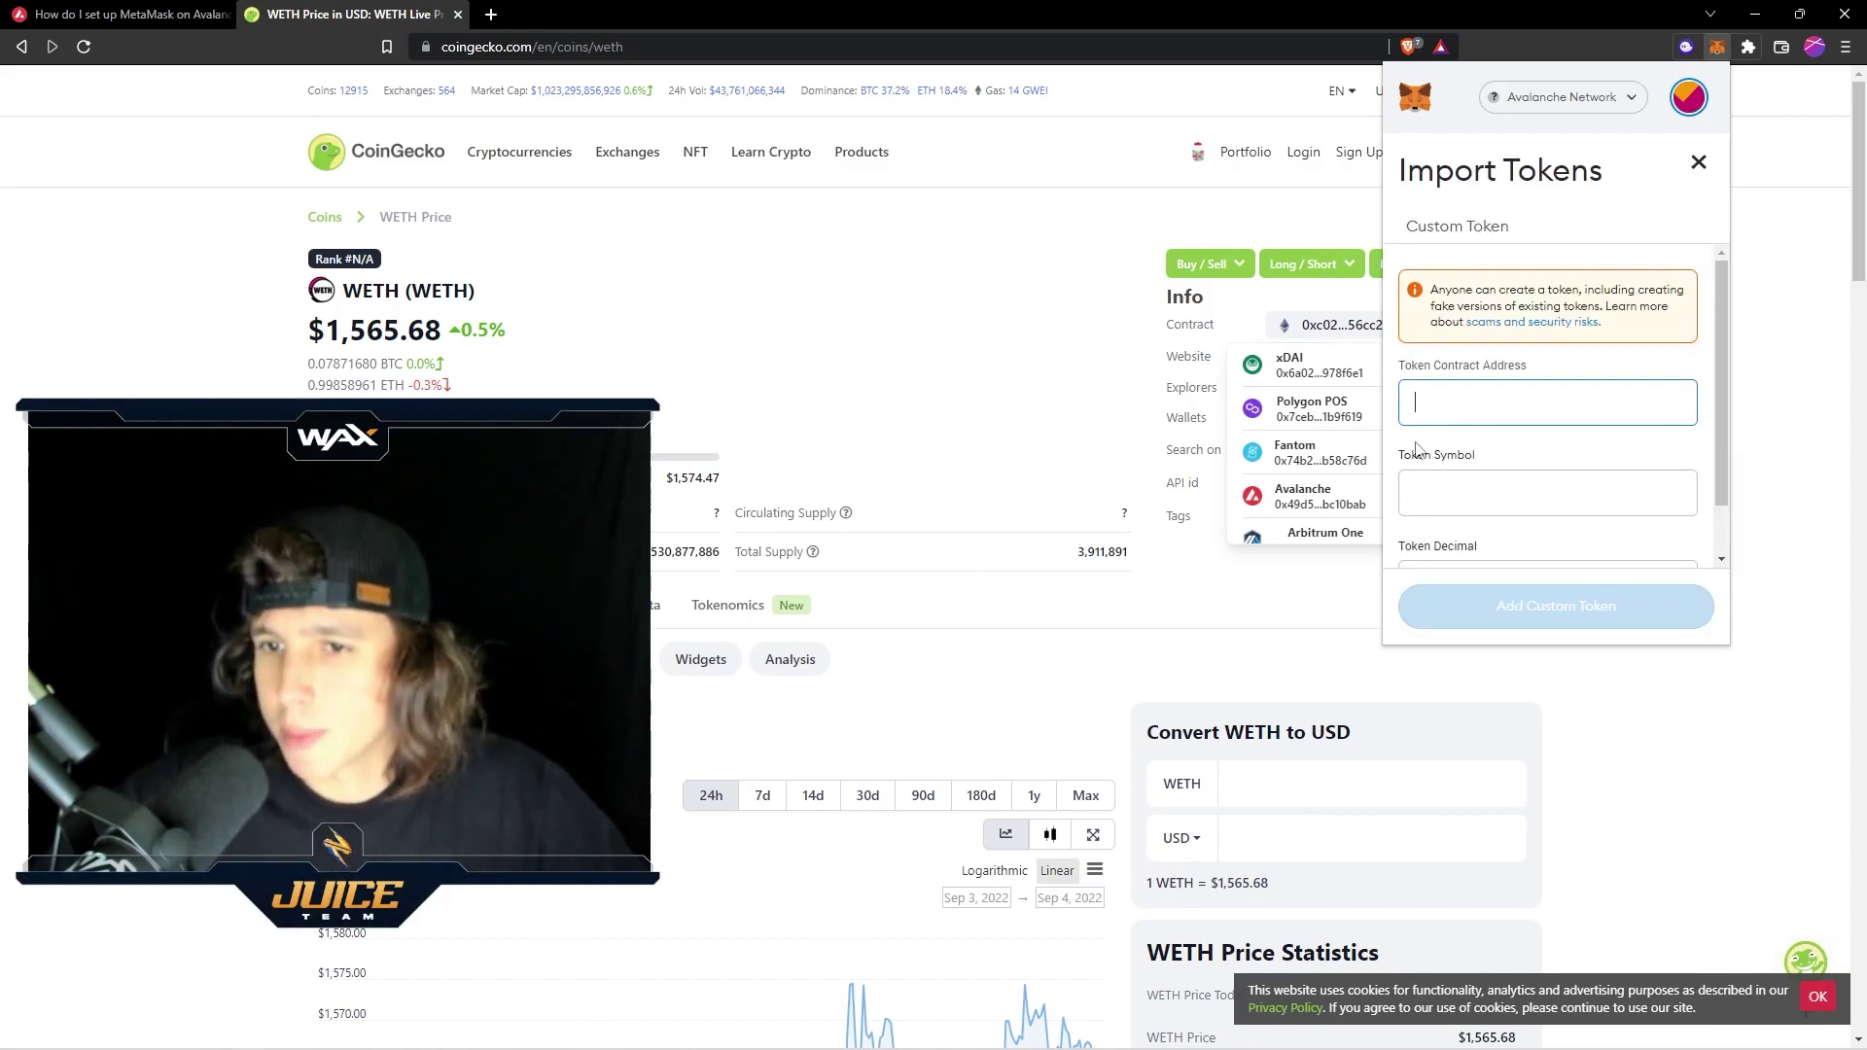
left_click(1446, 417)
right_click(1446, 418)
left_click(1488, 560)
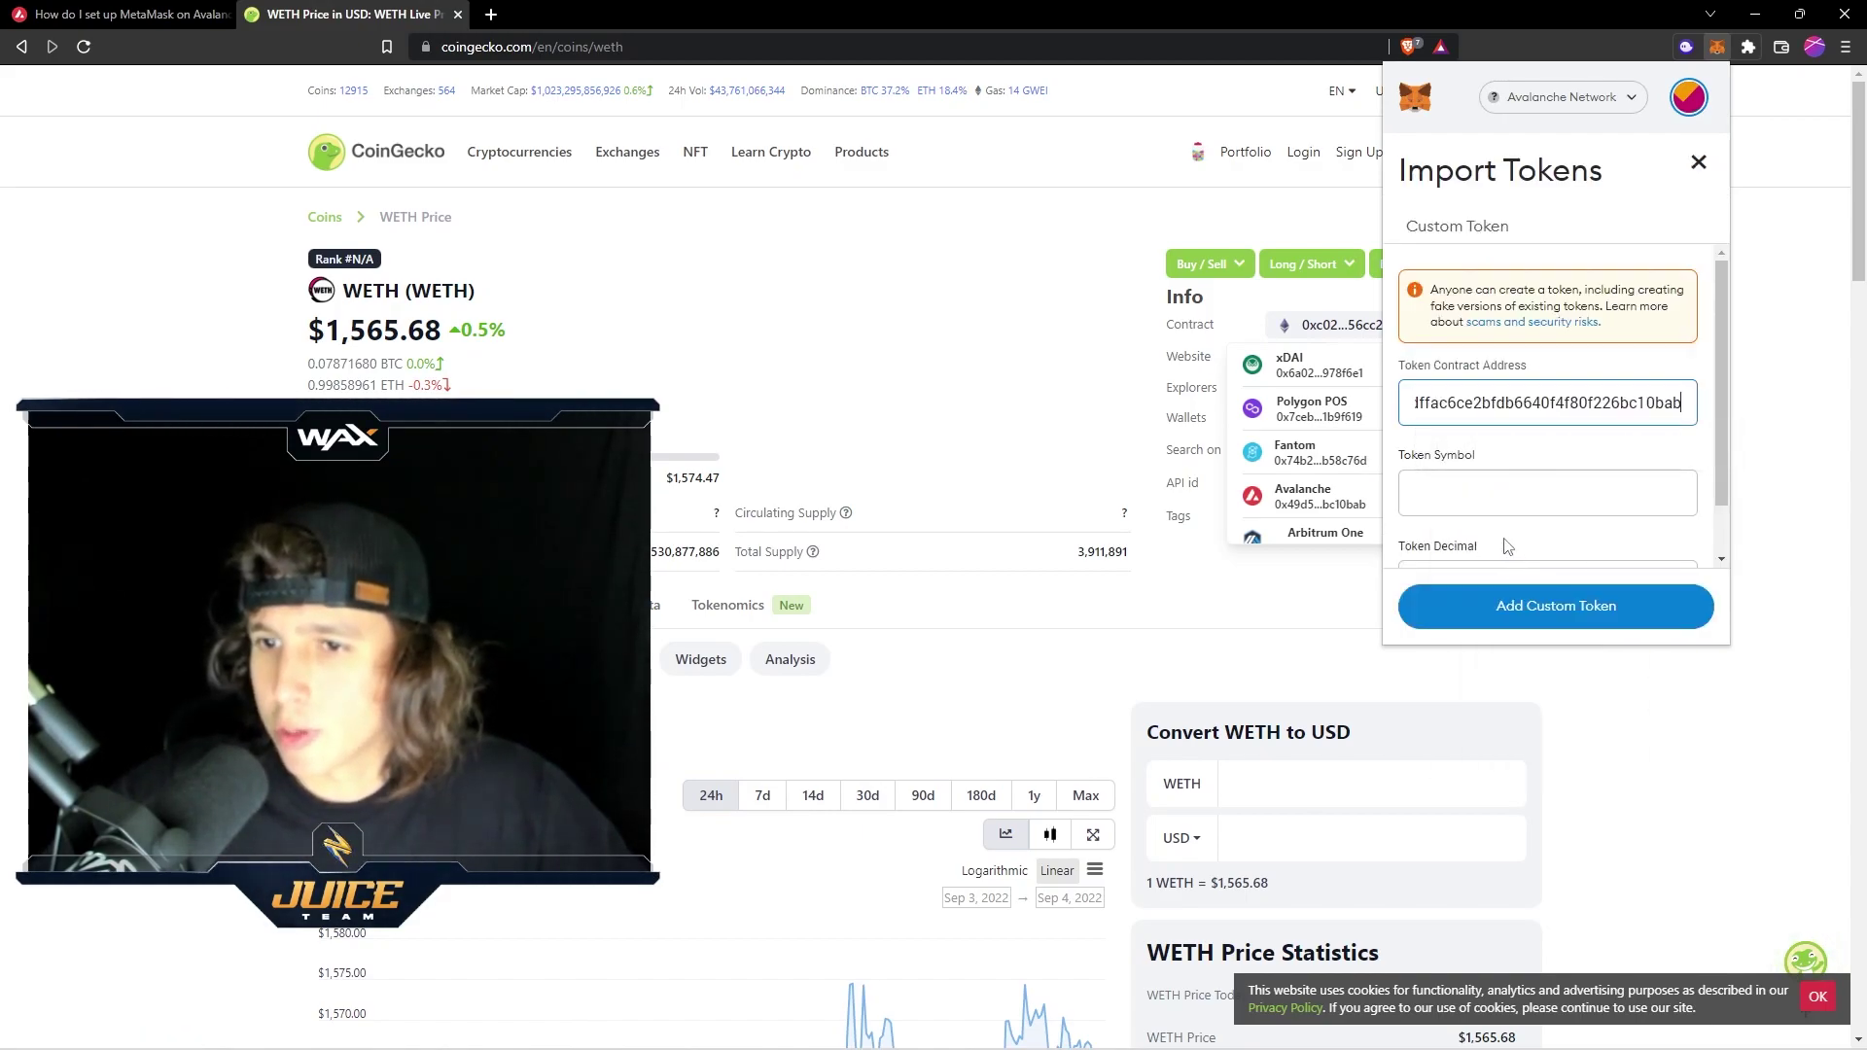
left_click(1554, 616)
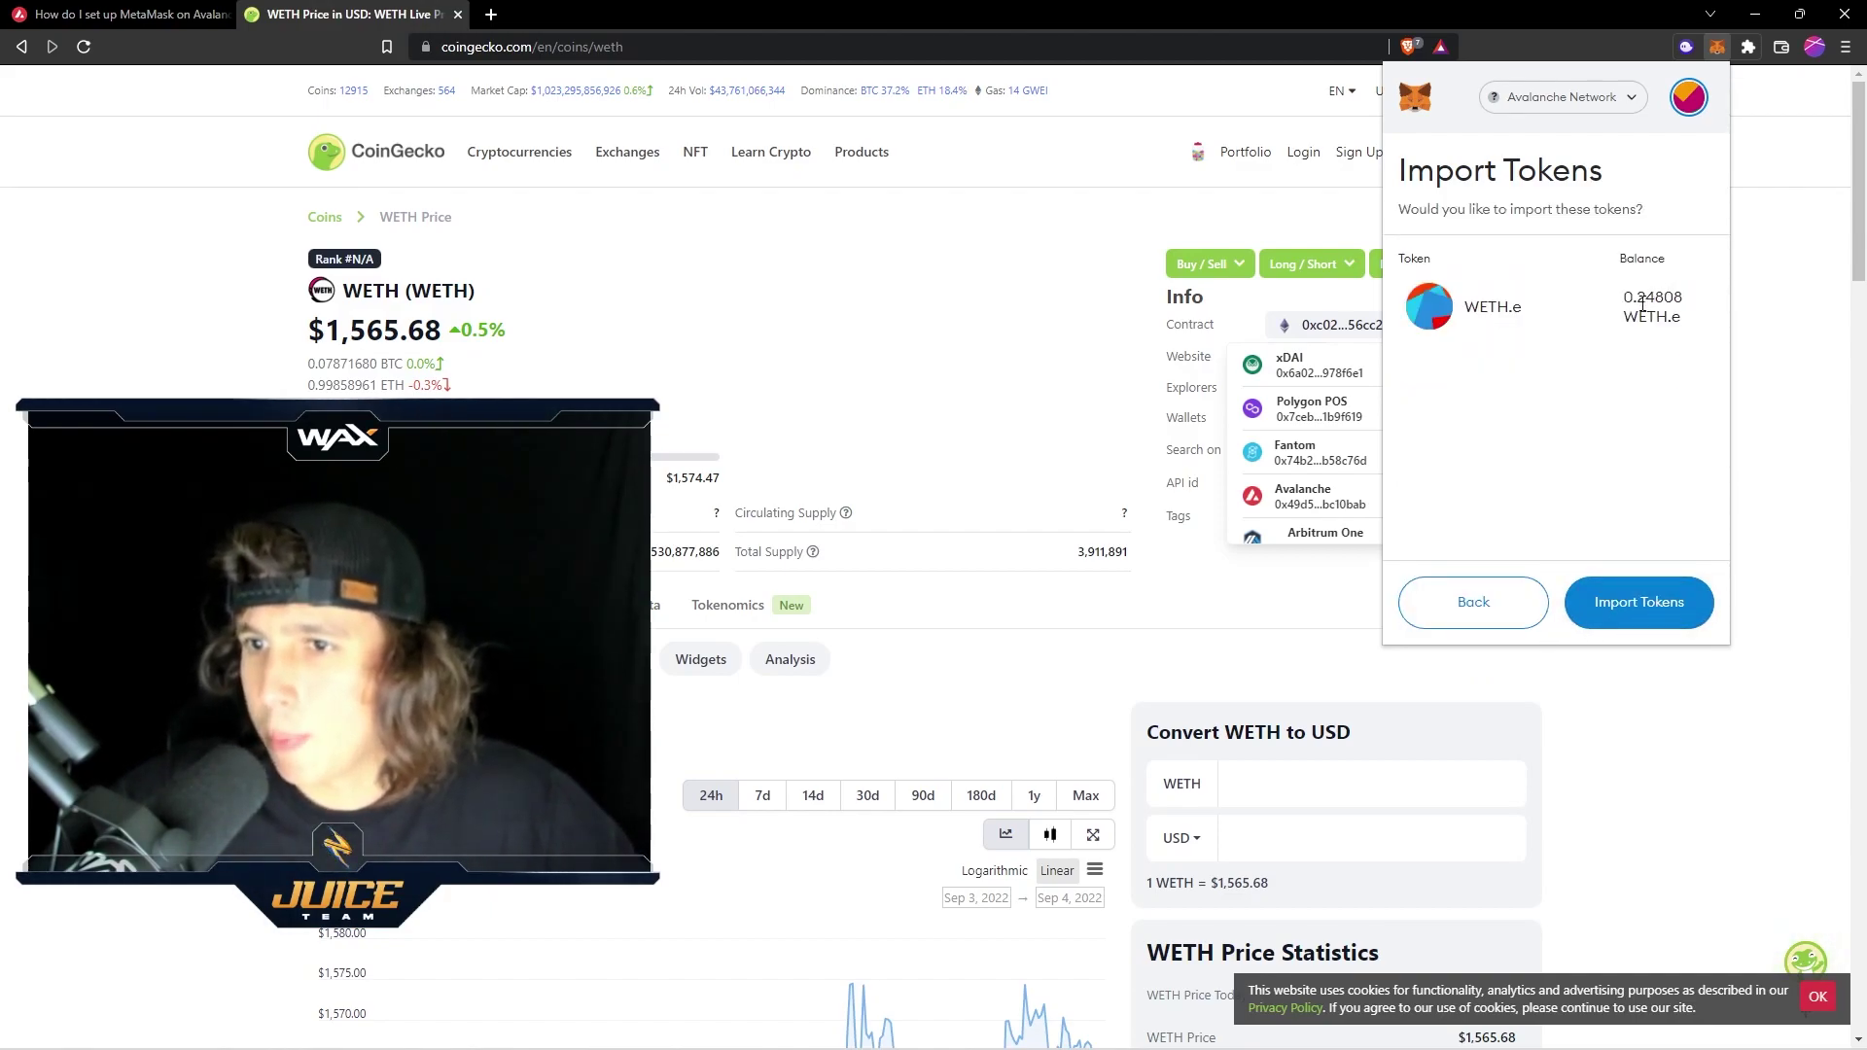
left_click(1692, 609)
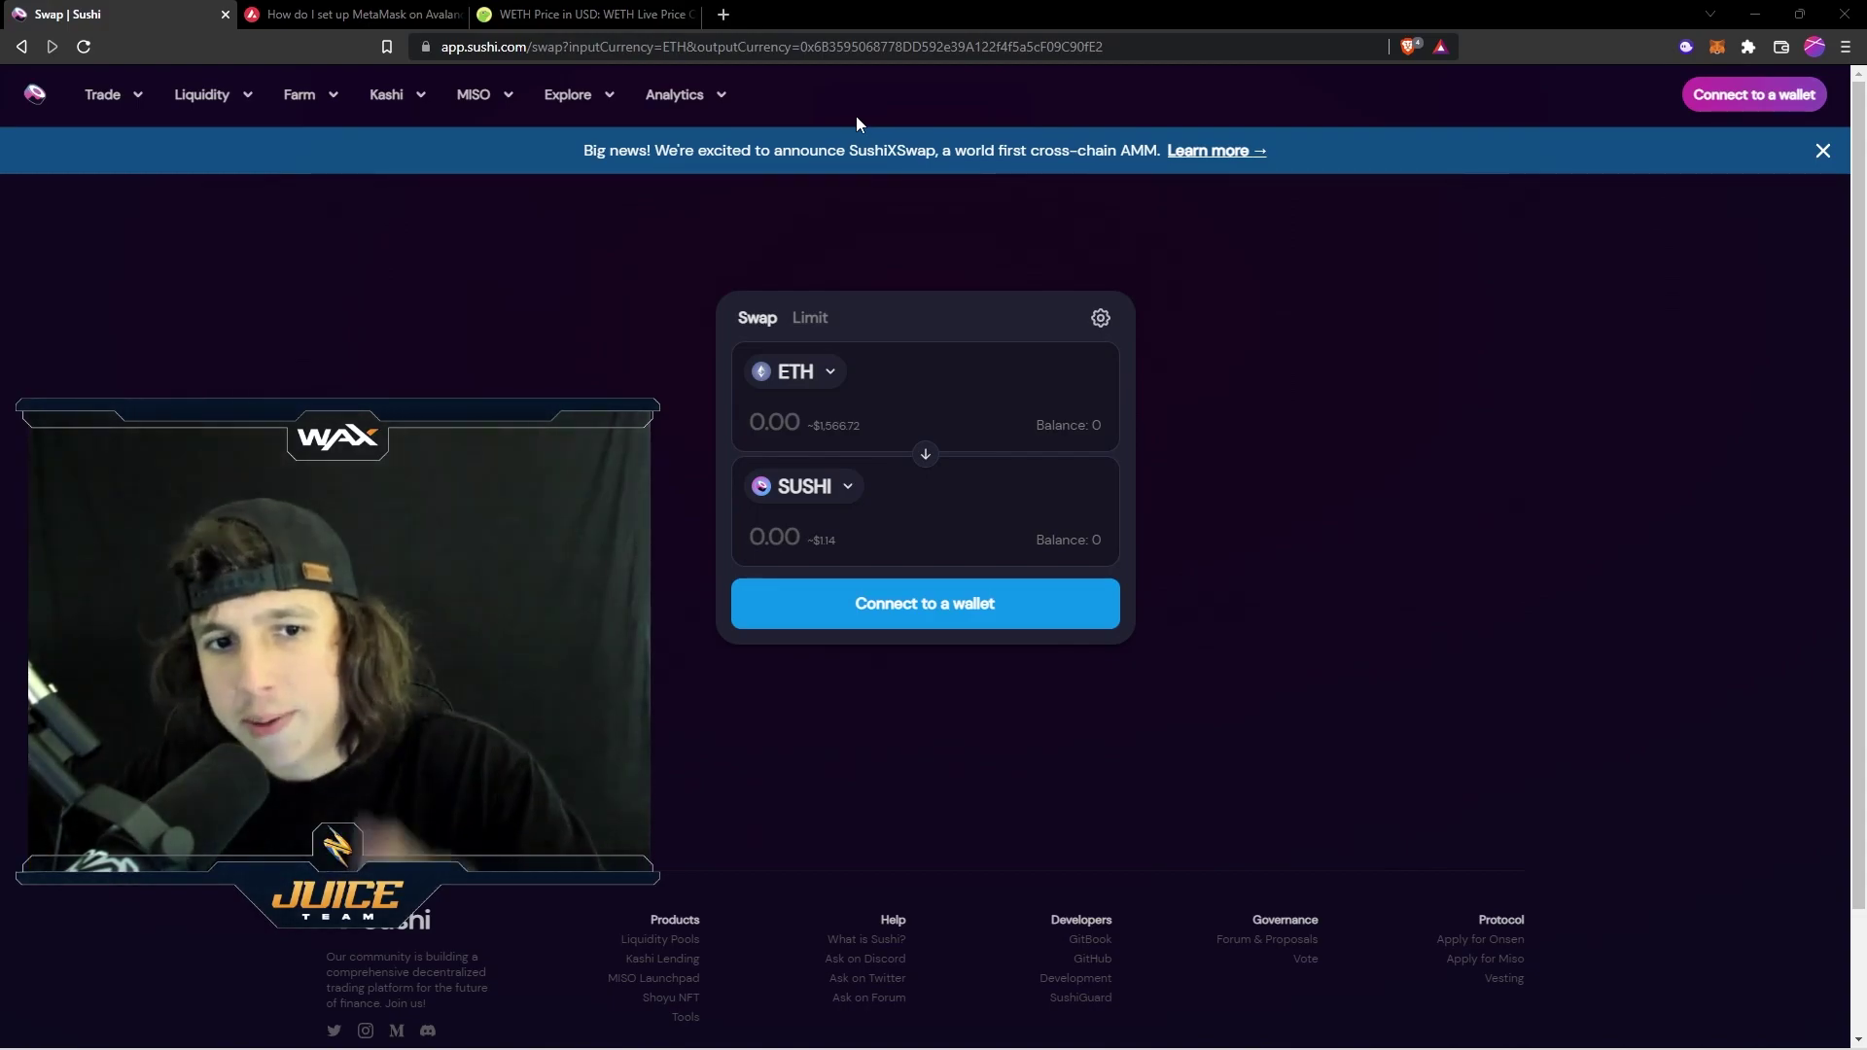
Connect MetaMask to SushiSwap and choose WETH as the input token
left_click(1751, 95)
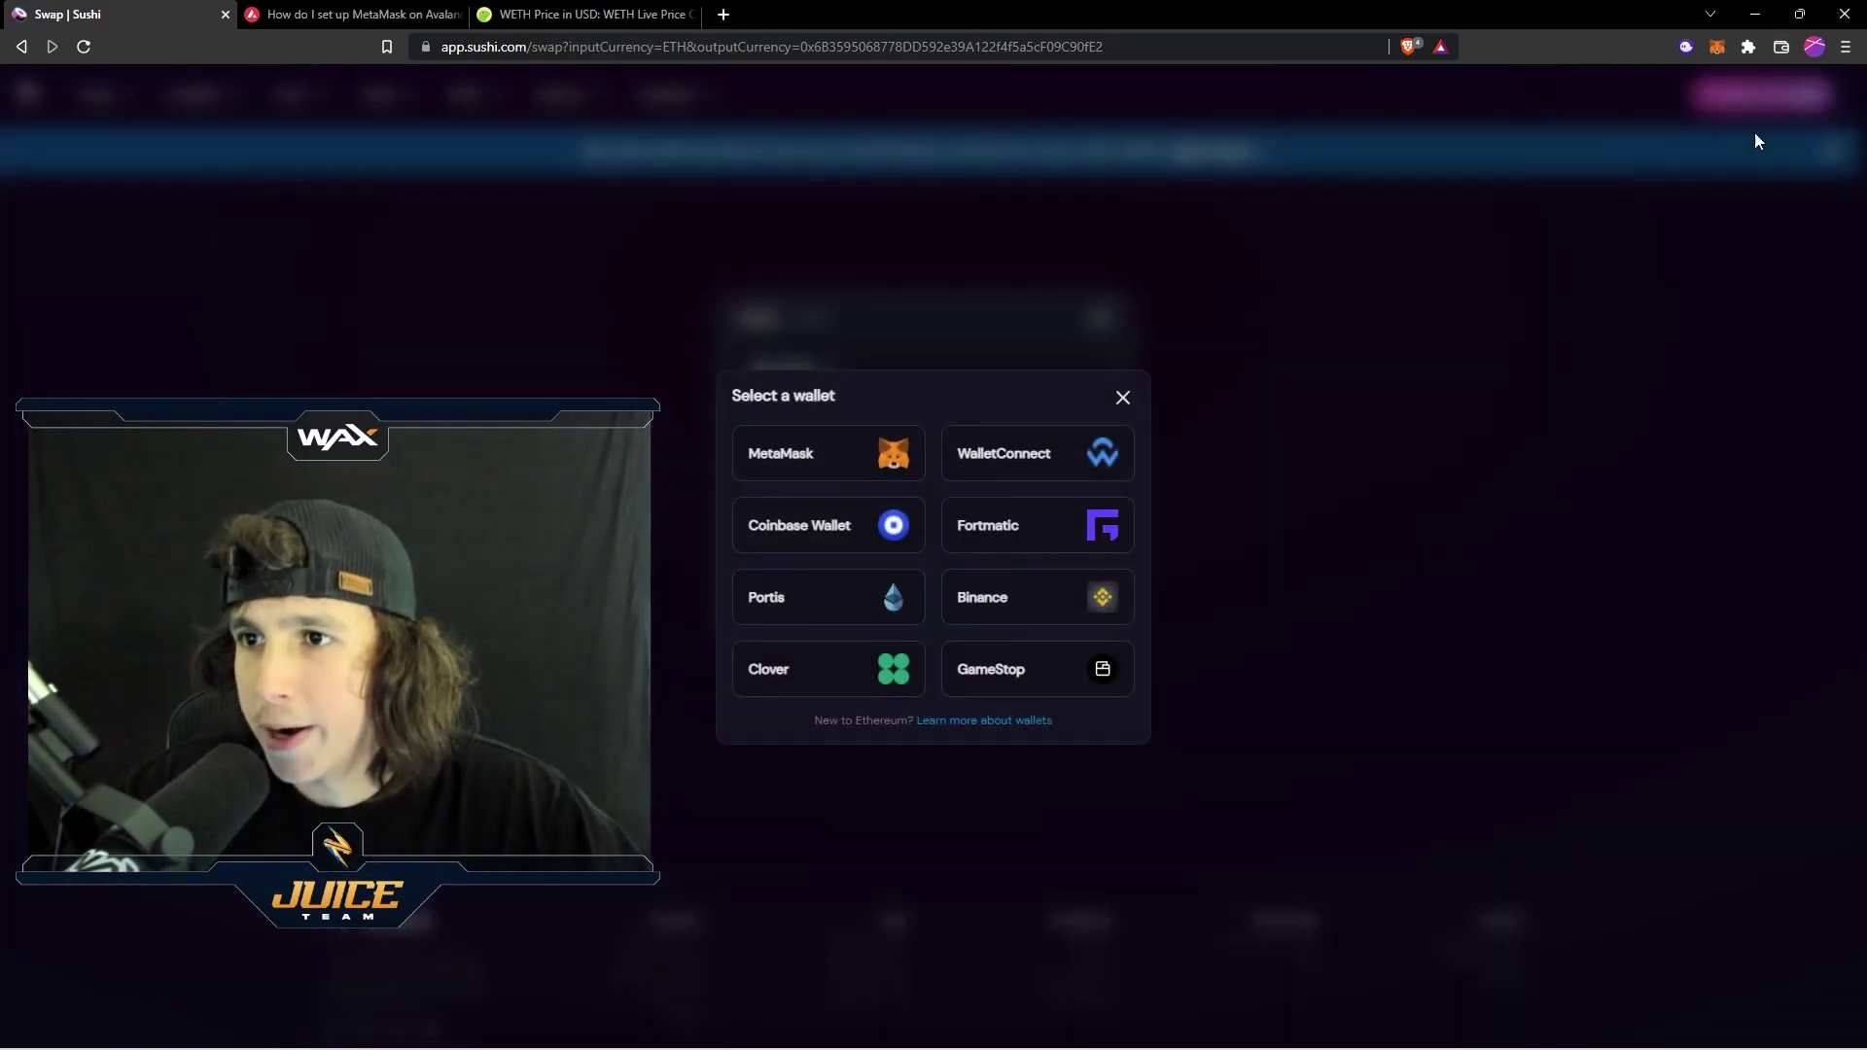
left_click(778, 447)
left_click(796, 371)
type("weth")
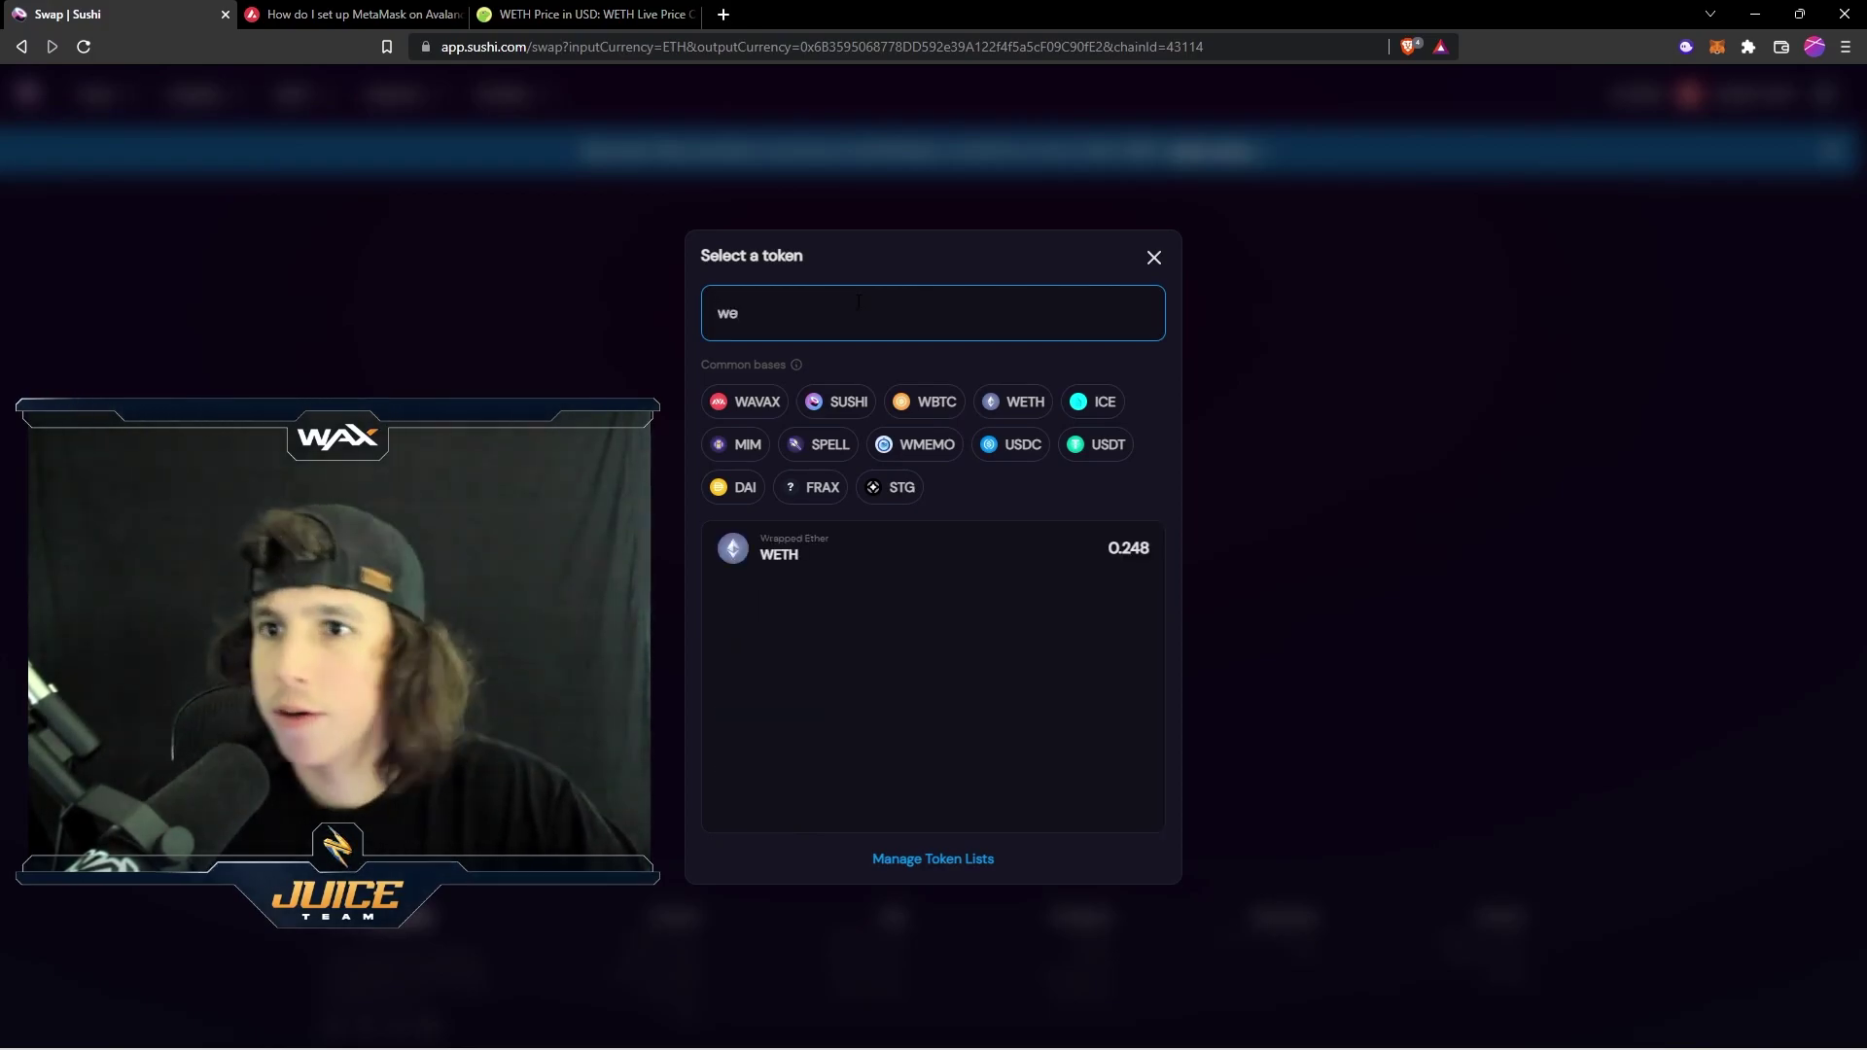
left_click(1014, 402)
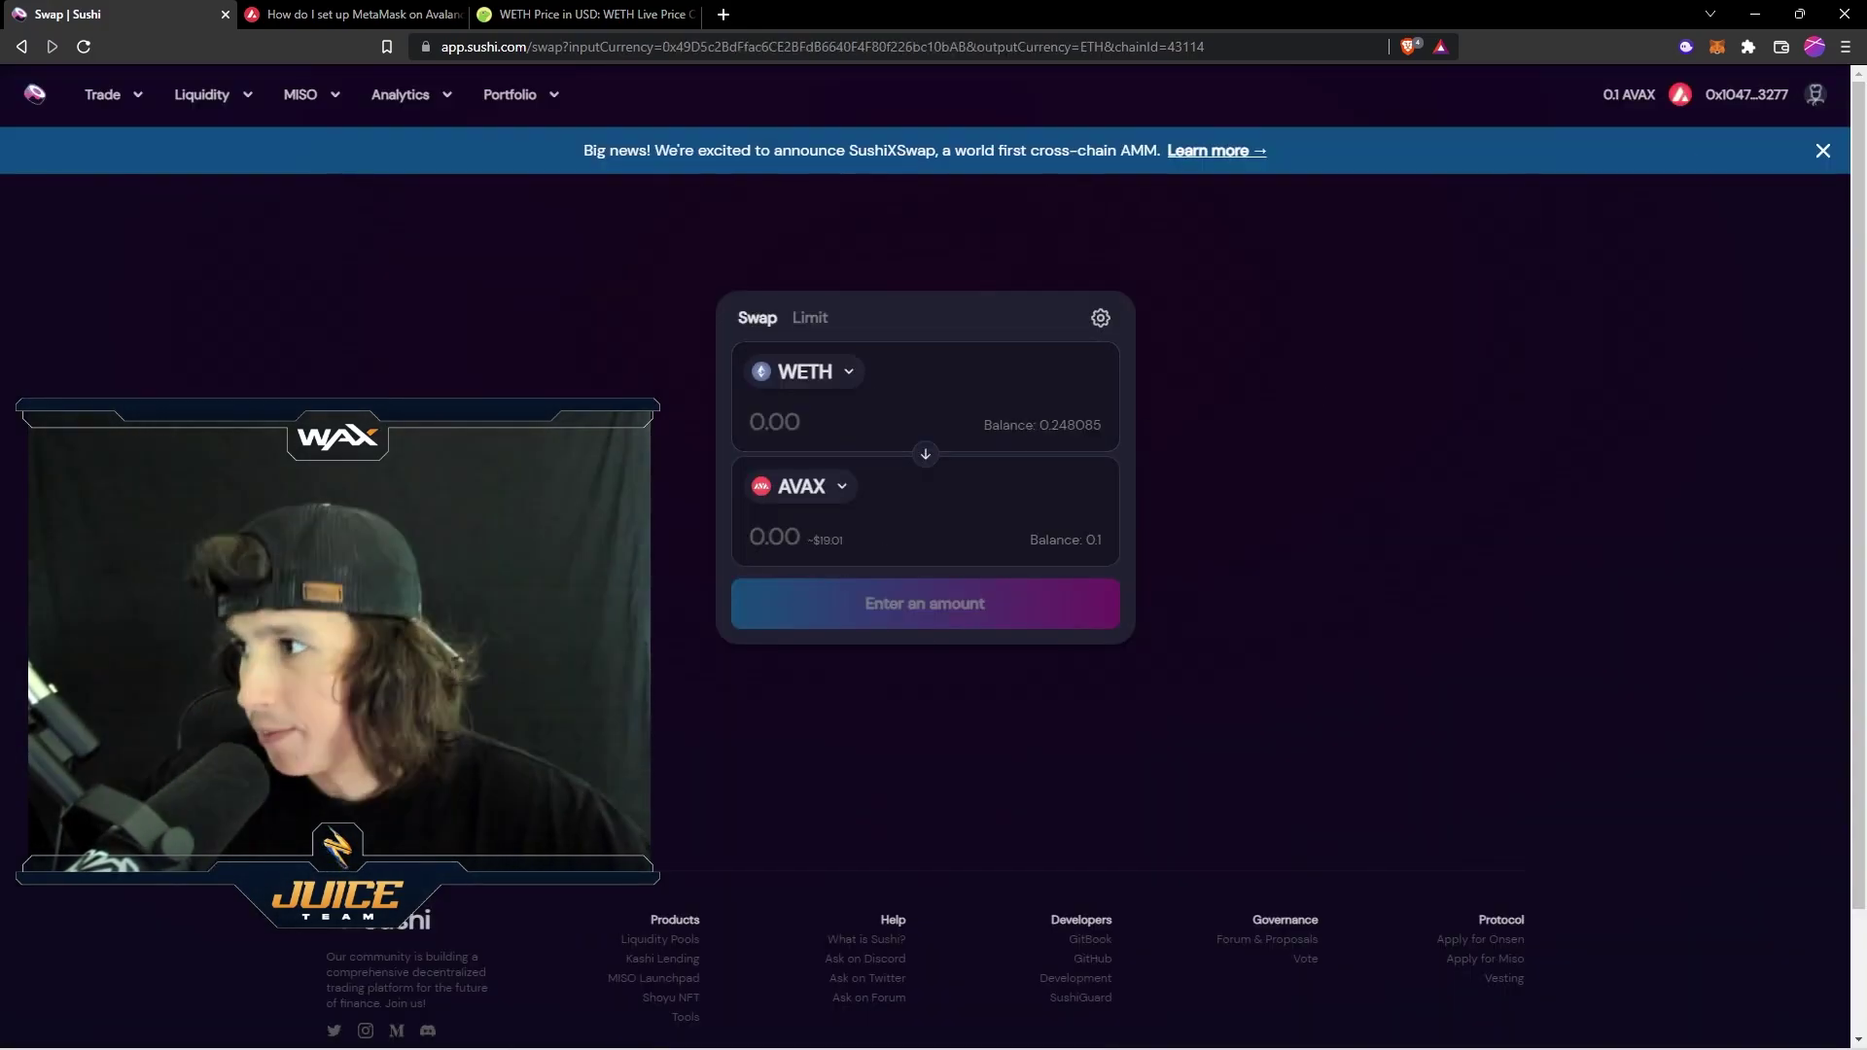
Swap the entire WETH balance for about 19.76 AVAX and confirm the swap
left_click(1718, 46)
left_click(1044, 443)
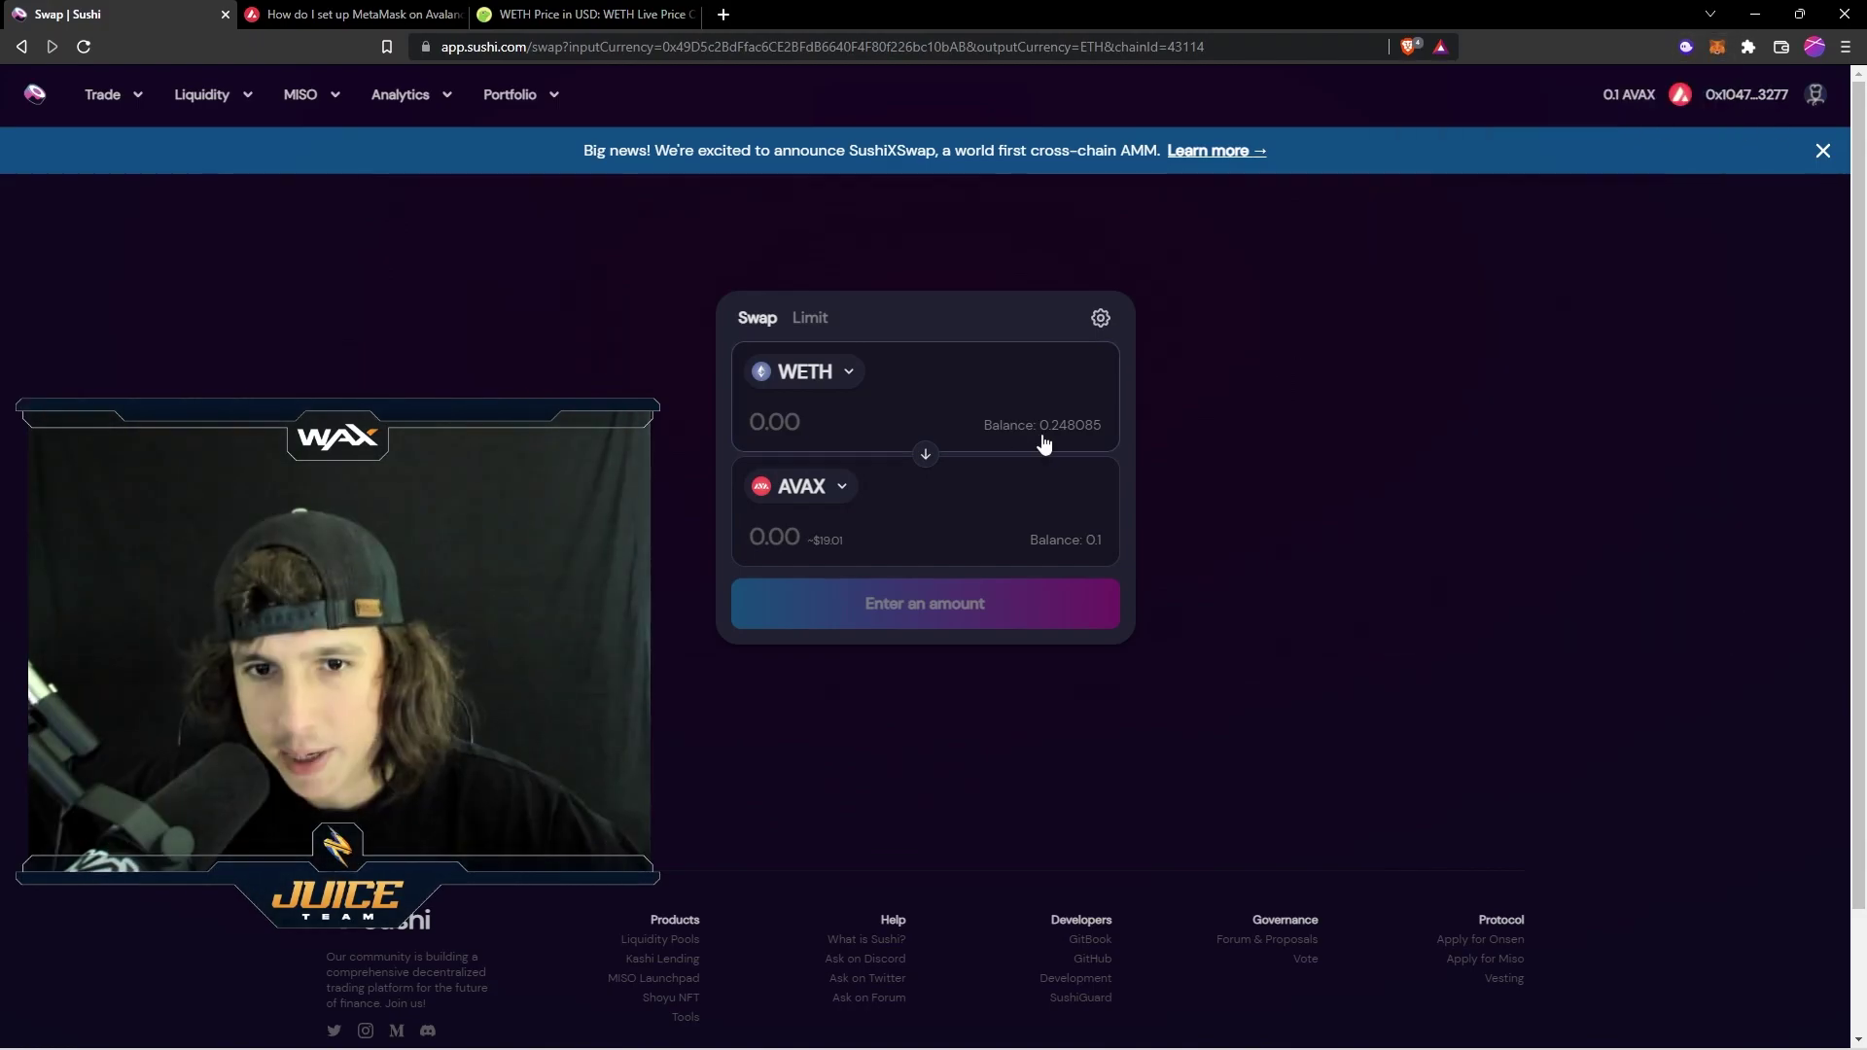
left_click(1069, 434)
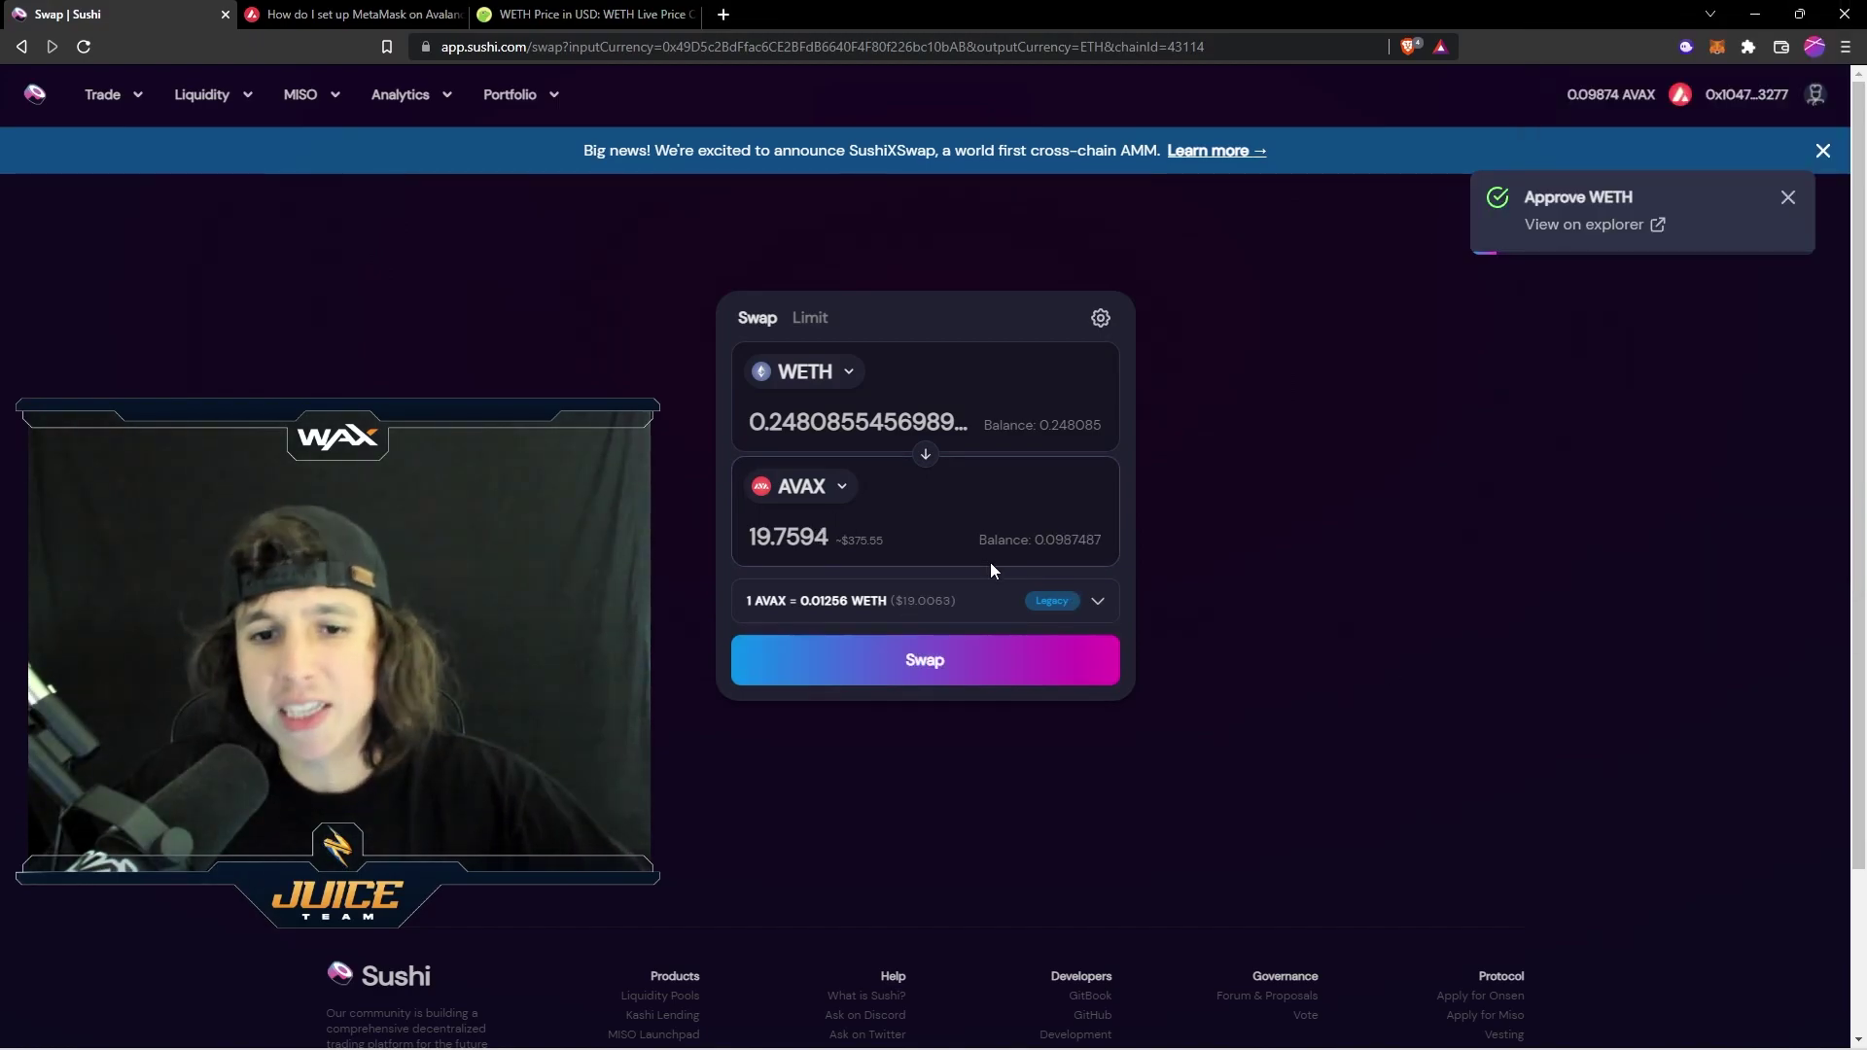
left_click(941, 675)
left_click(953, 710)
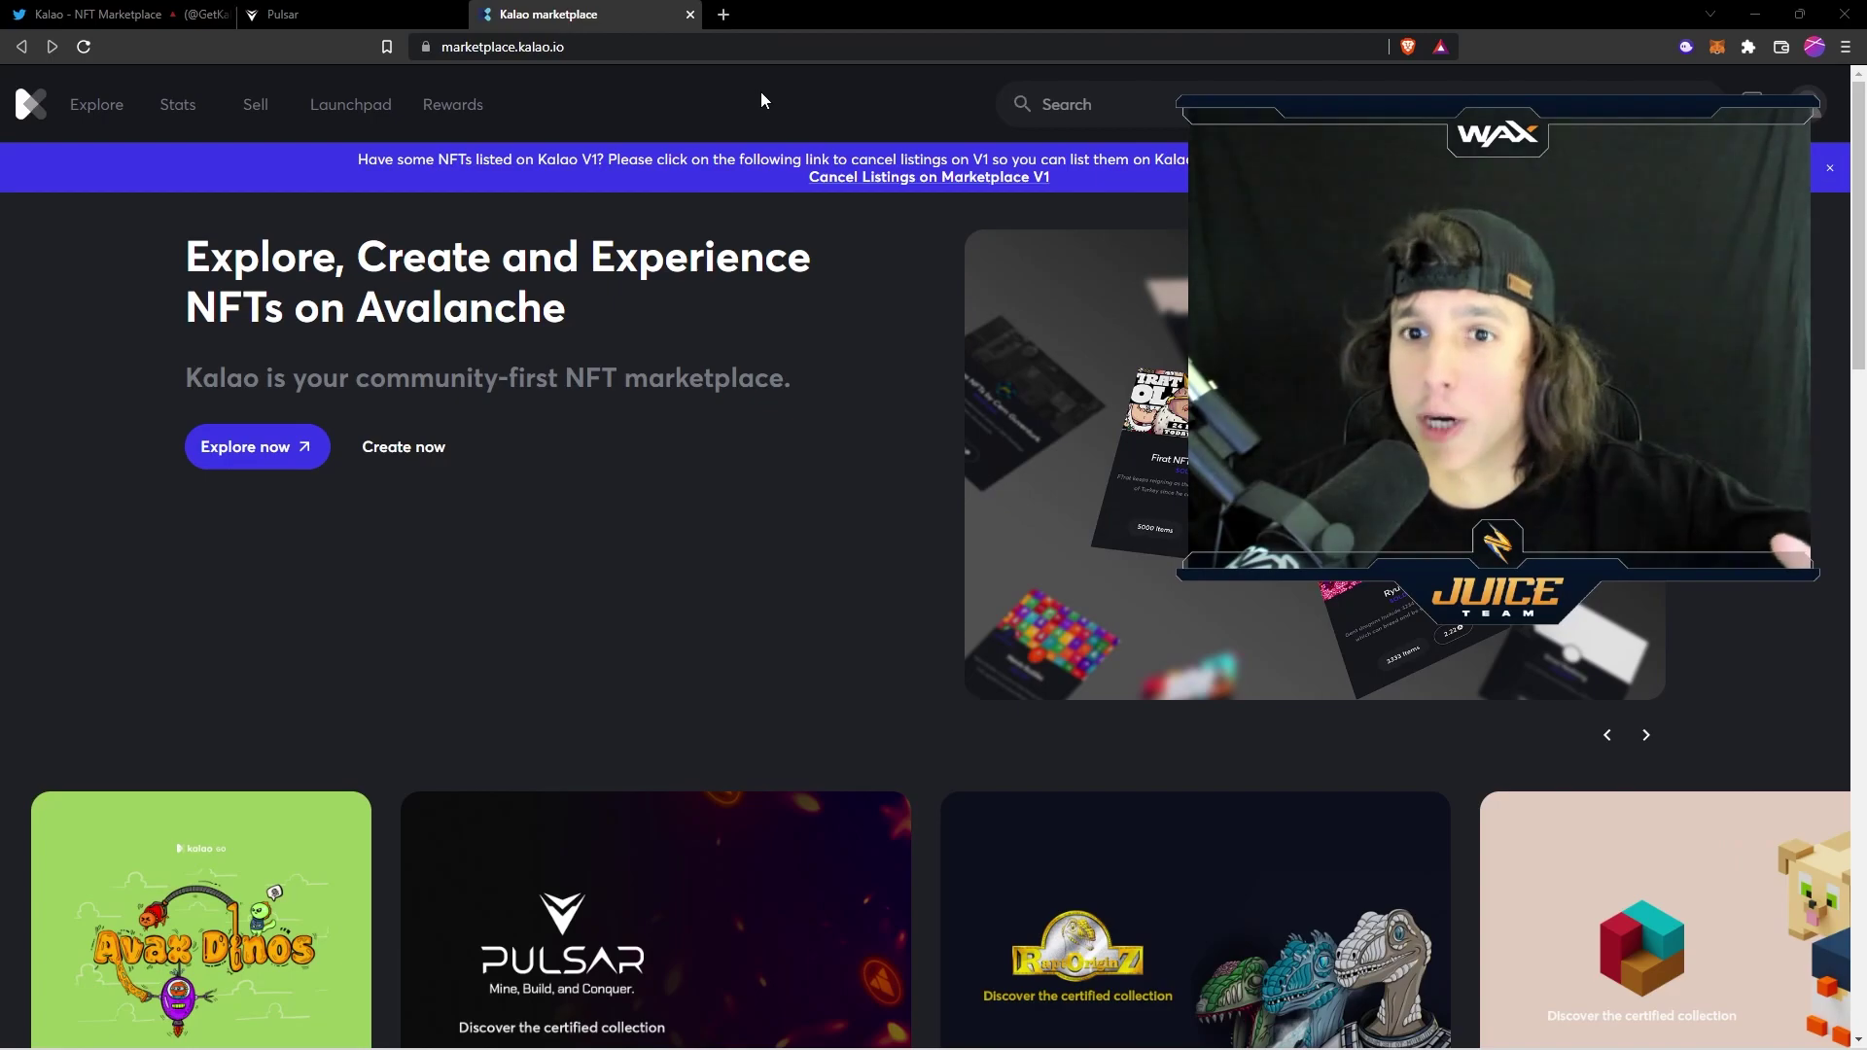
Open the Pulsar collection, buy Avalanche Skin #28 for 3 AVAX, and sign the ownership verification
scroll(665, 380, "down", 4)
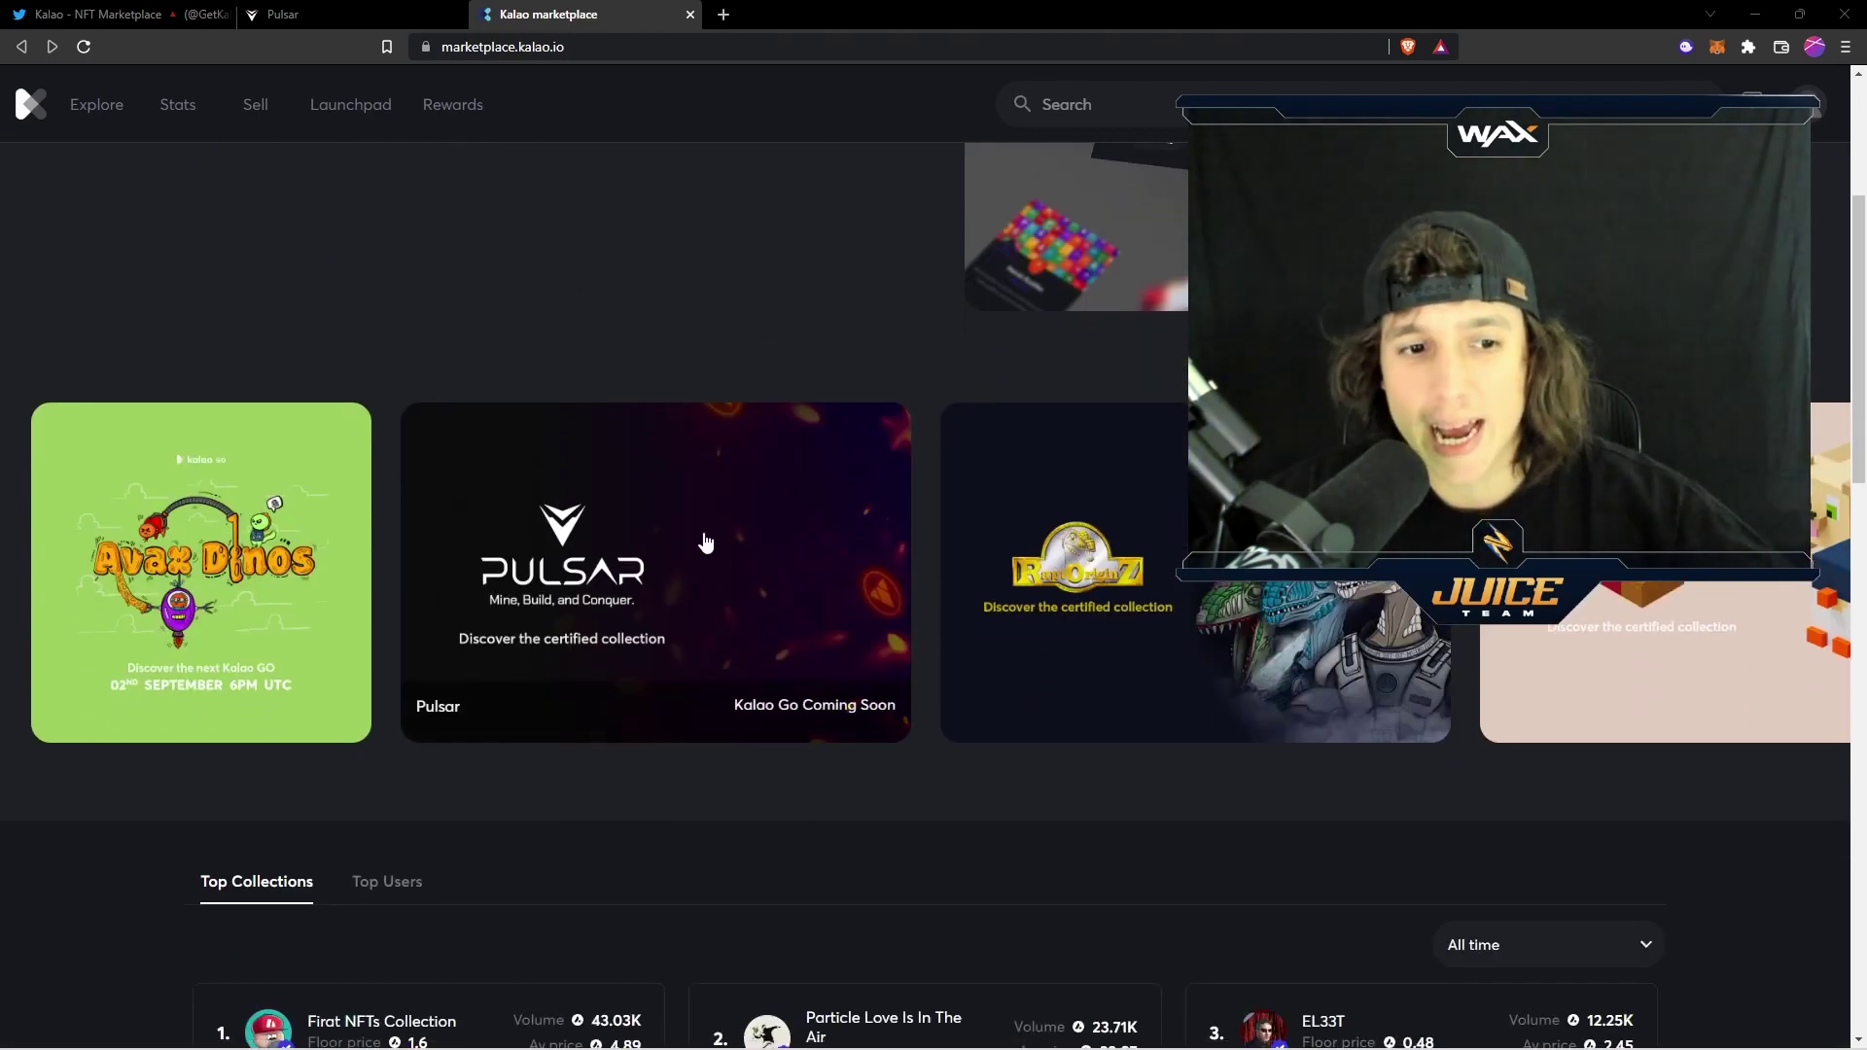
left_click(691, 546)
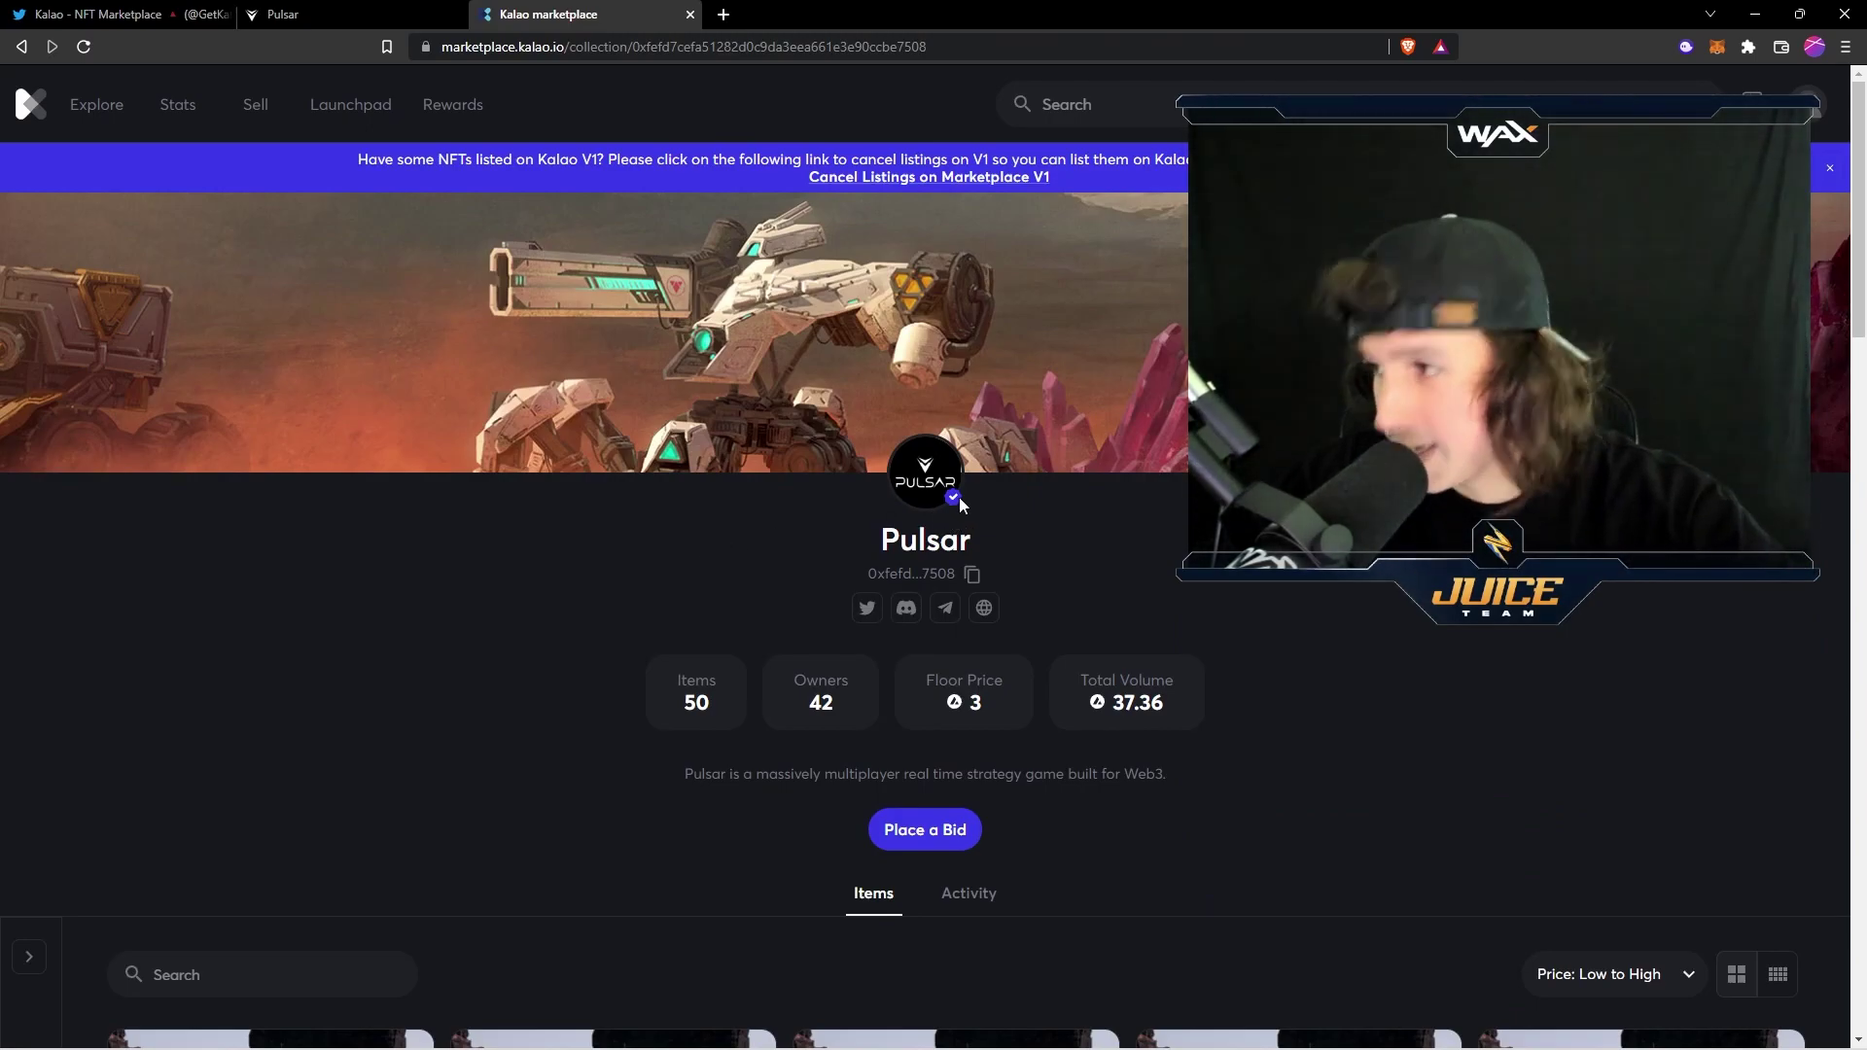
scroll(924, 545, "down", 4)
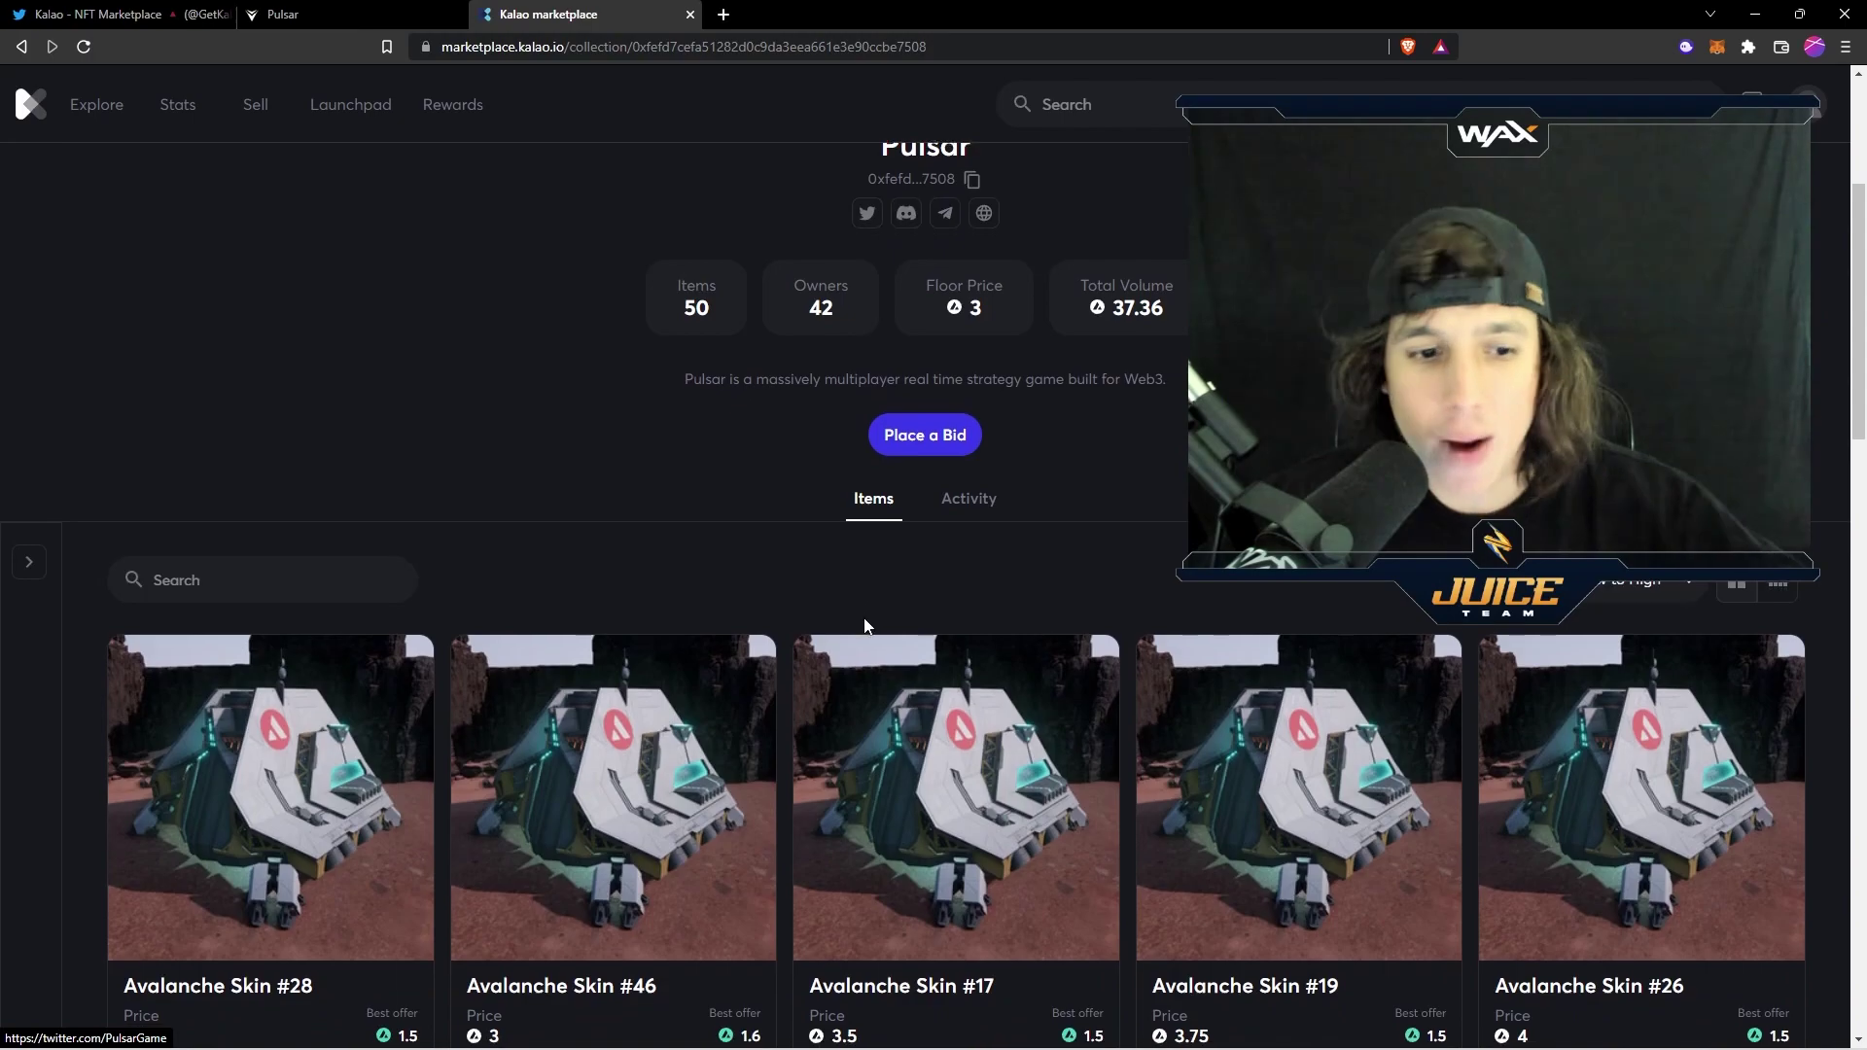
scroll(864, 623, "down", 3)
scroll(792, 471, "up", 5)
scroll(545, 545, "down", 5)
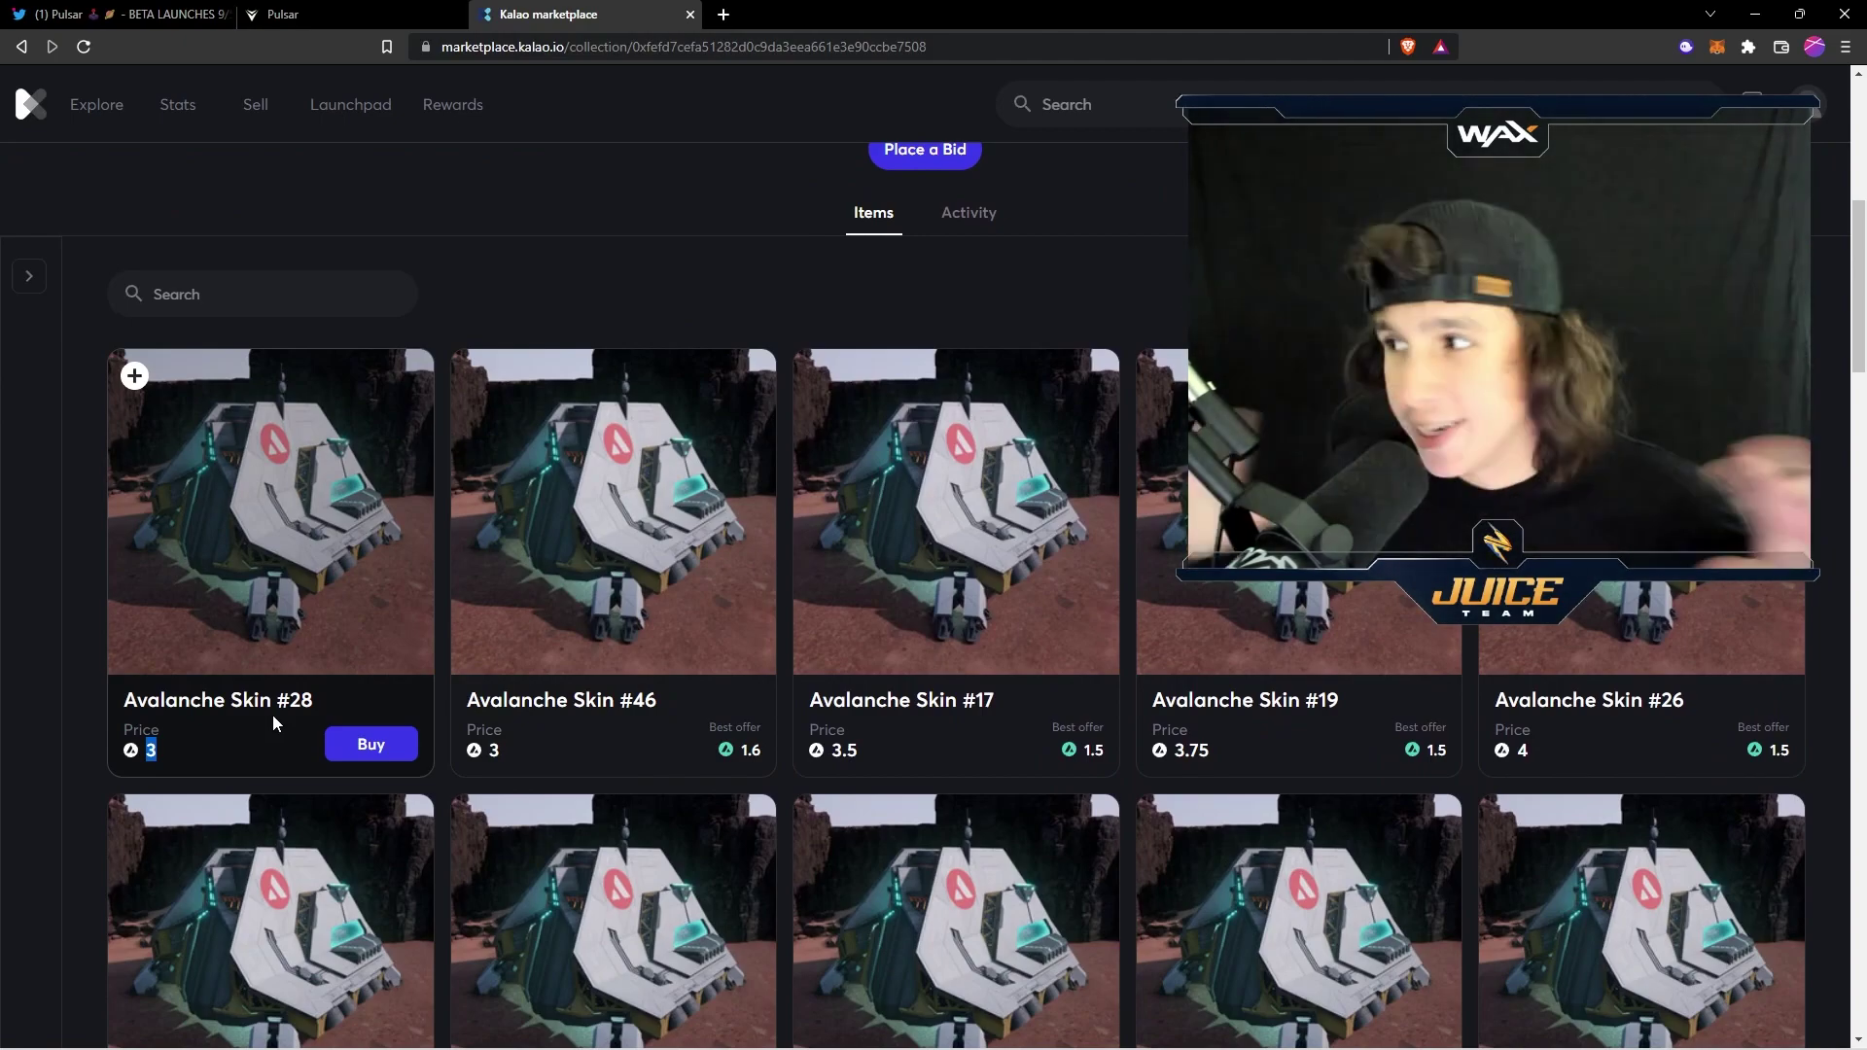
left_click(374, 741)
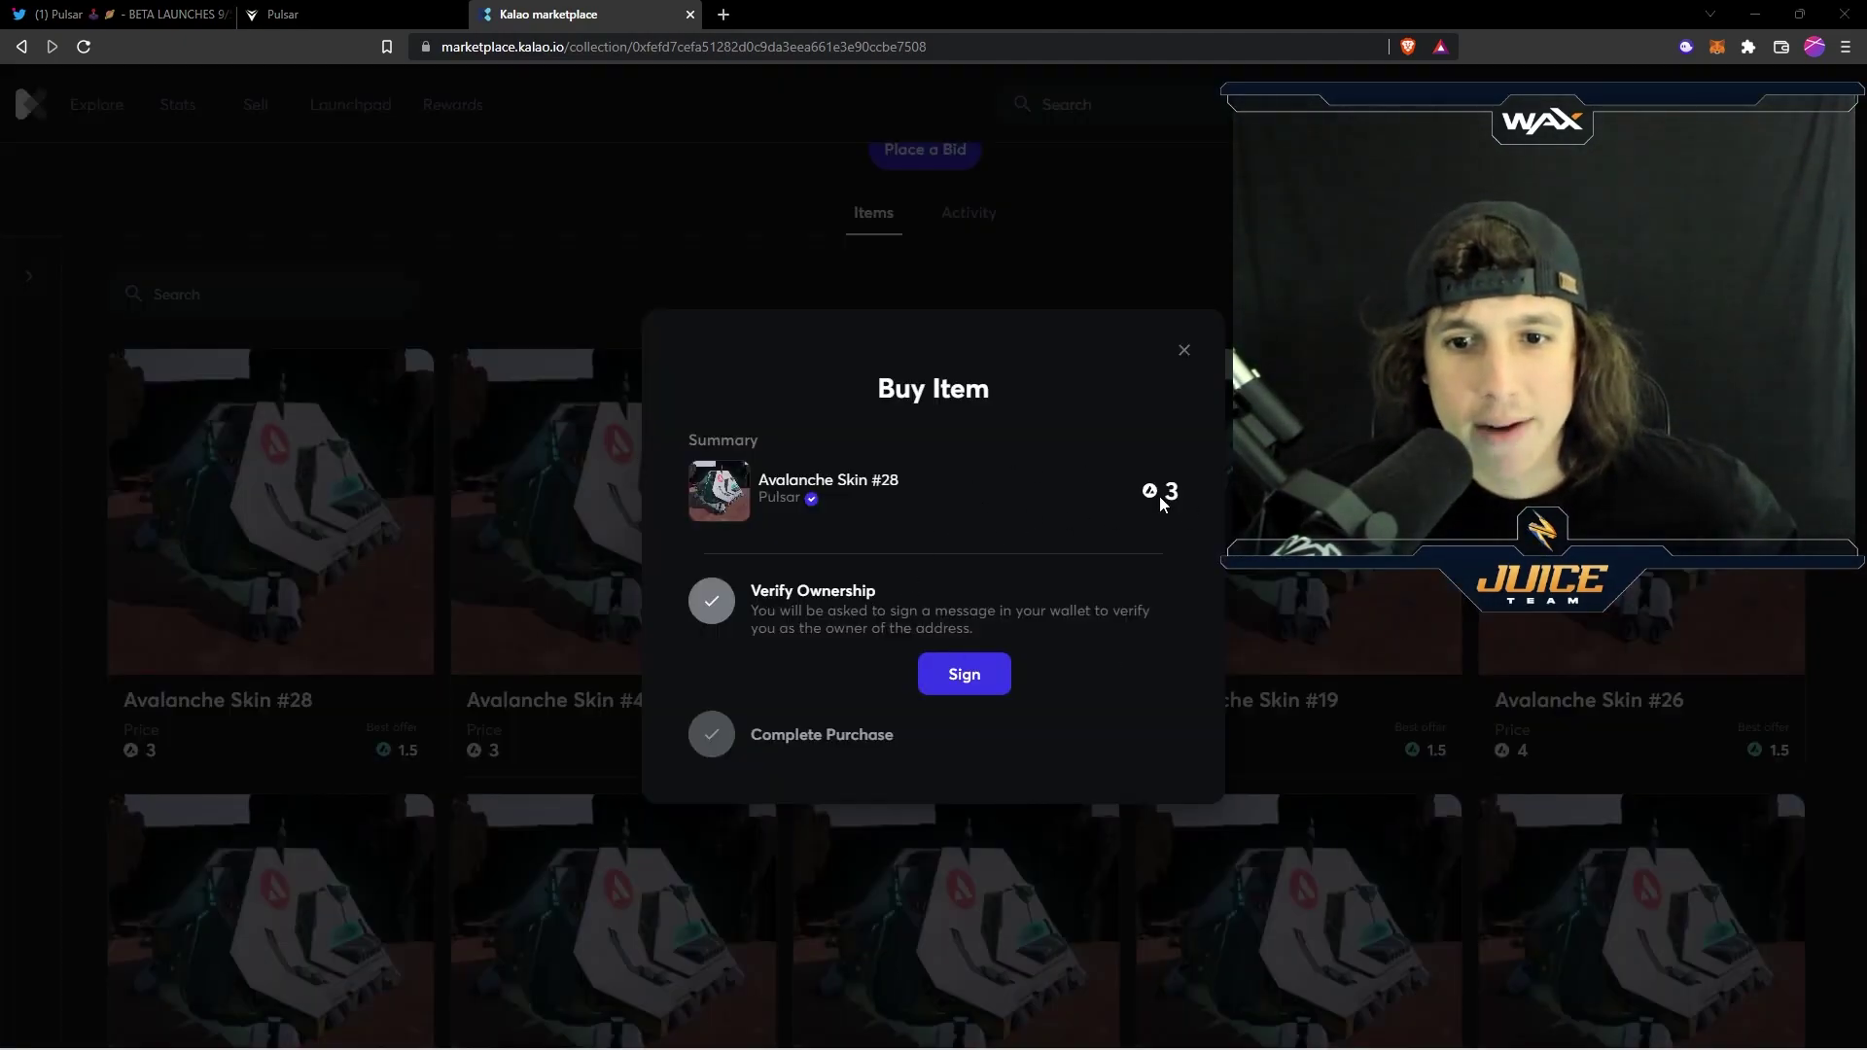
left_click(965, 692)
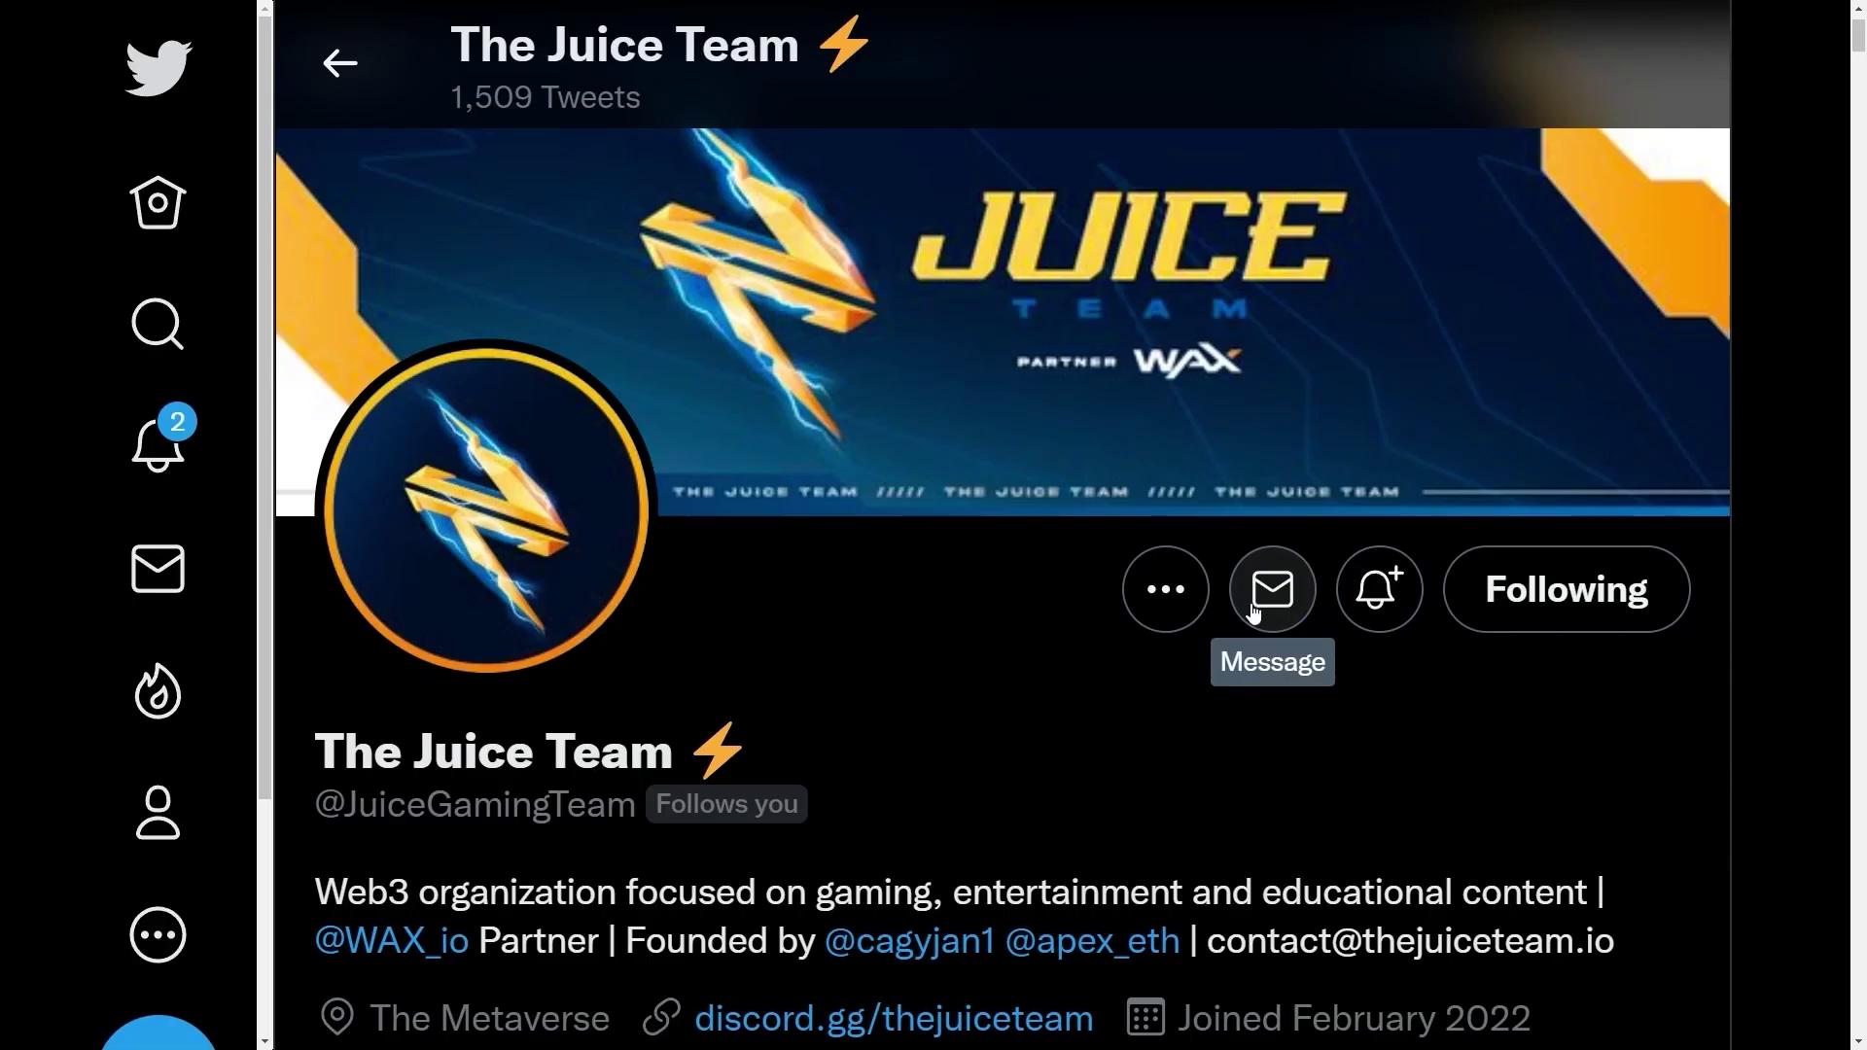
Highlight The Juice Team handle, then go to Juice News and highlight its handle
left_click_drag(357, 805, 606, 805)
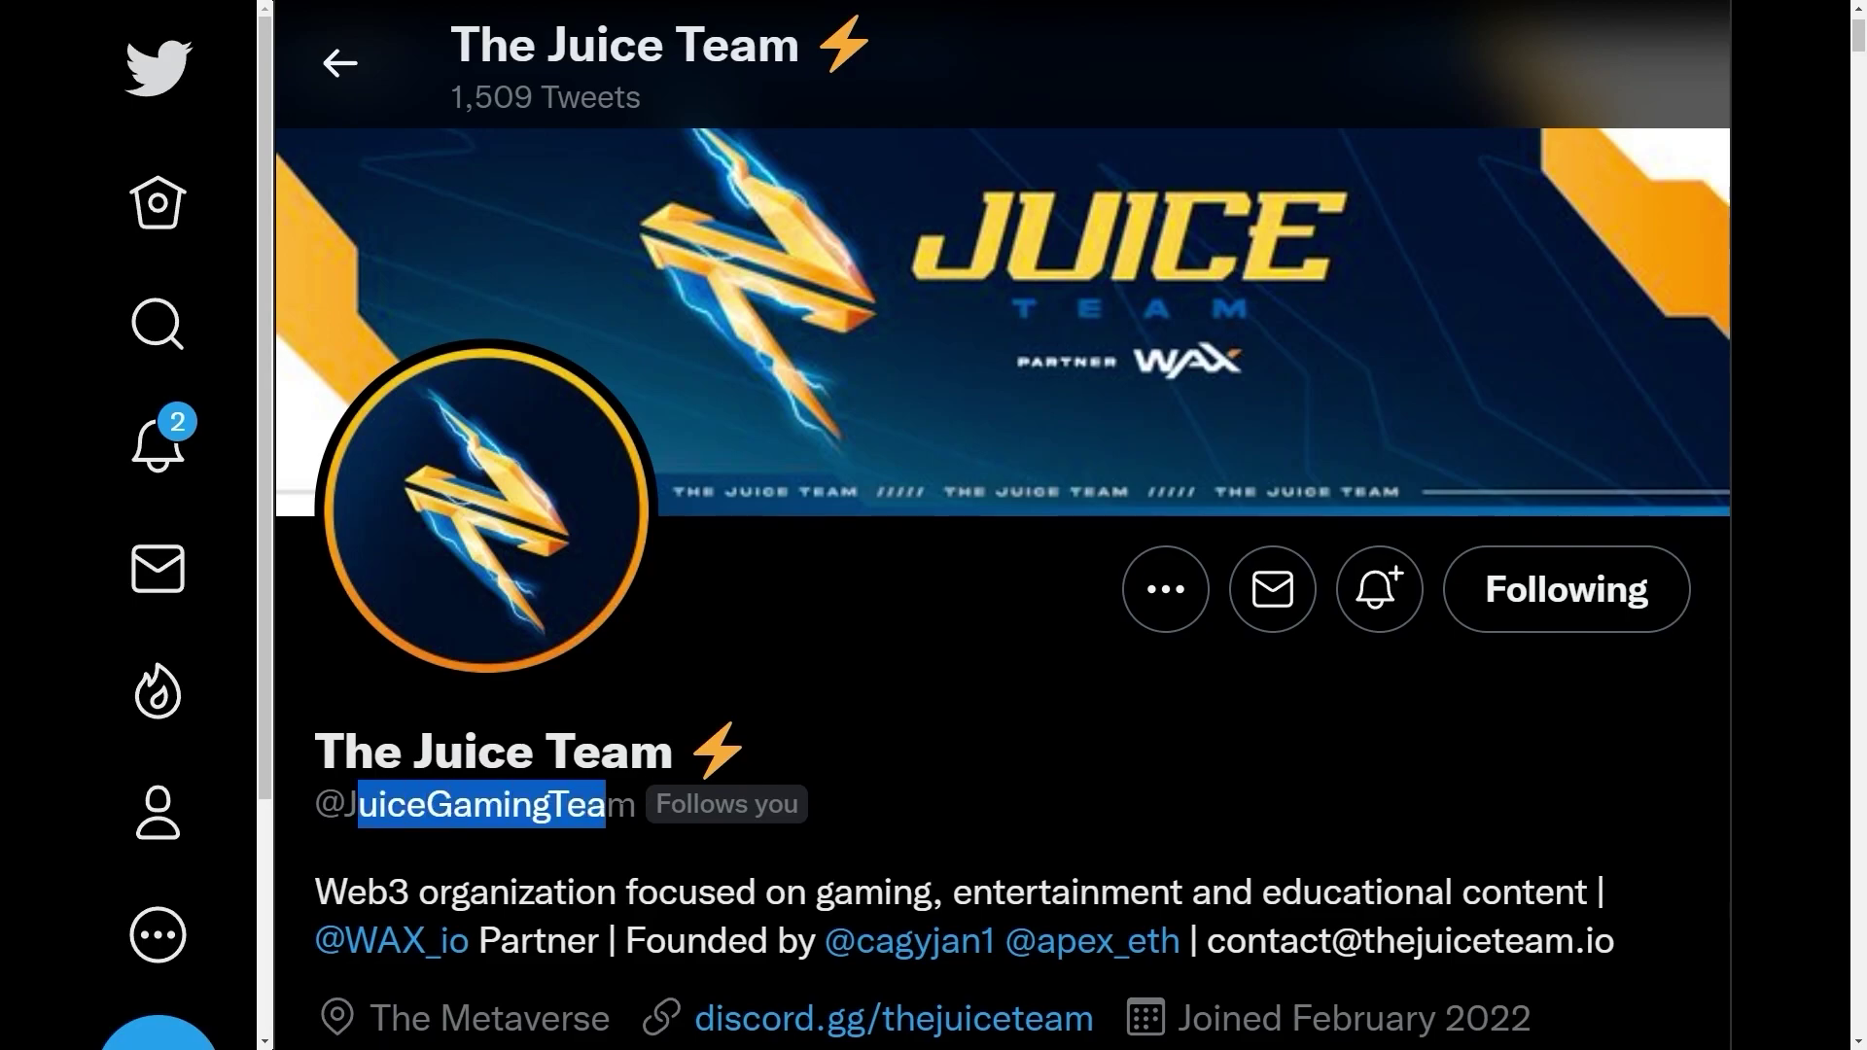
left_click(949, 807)
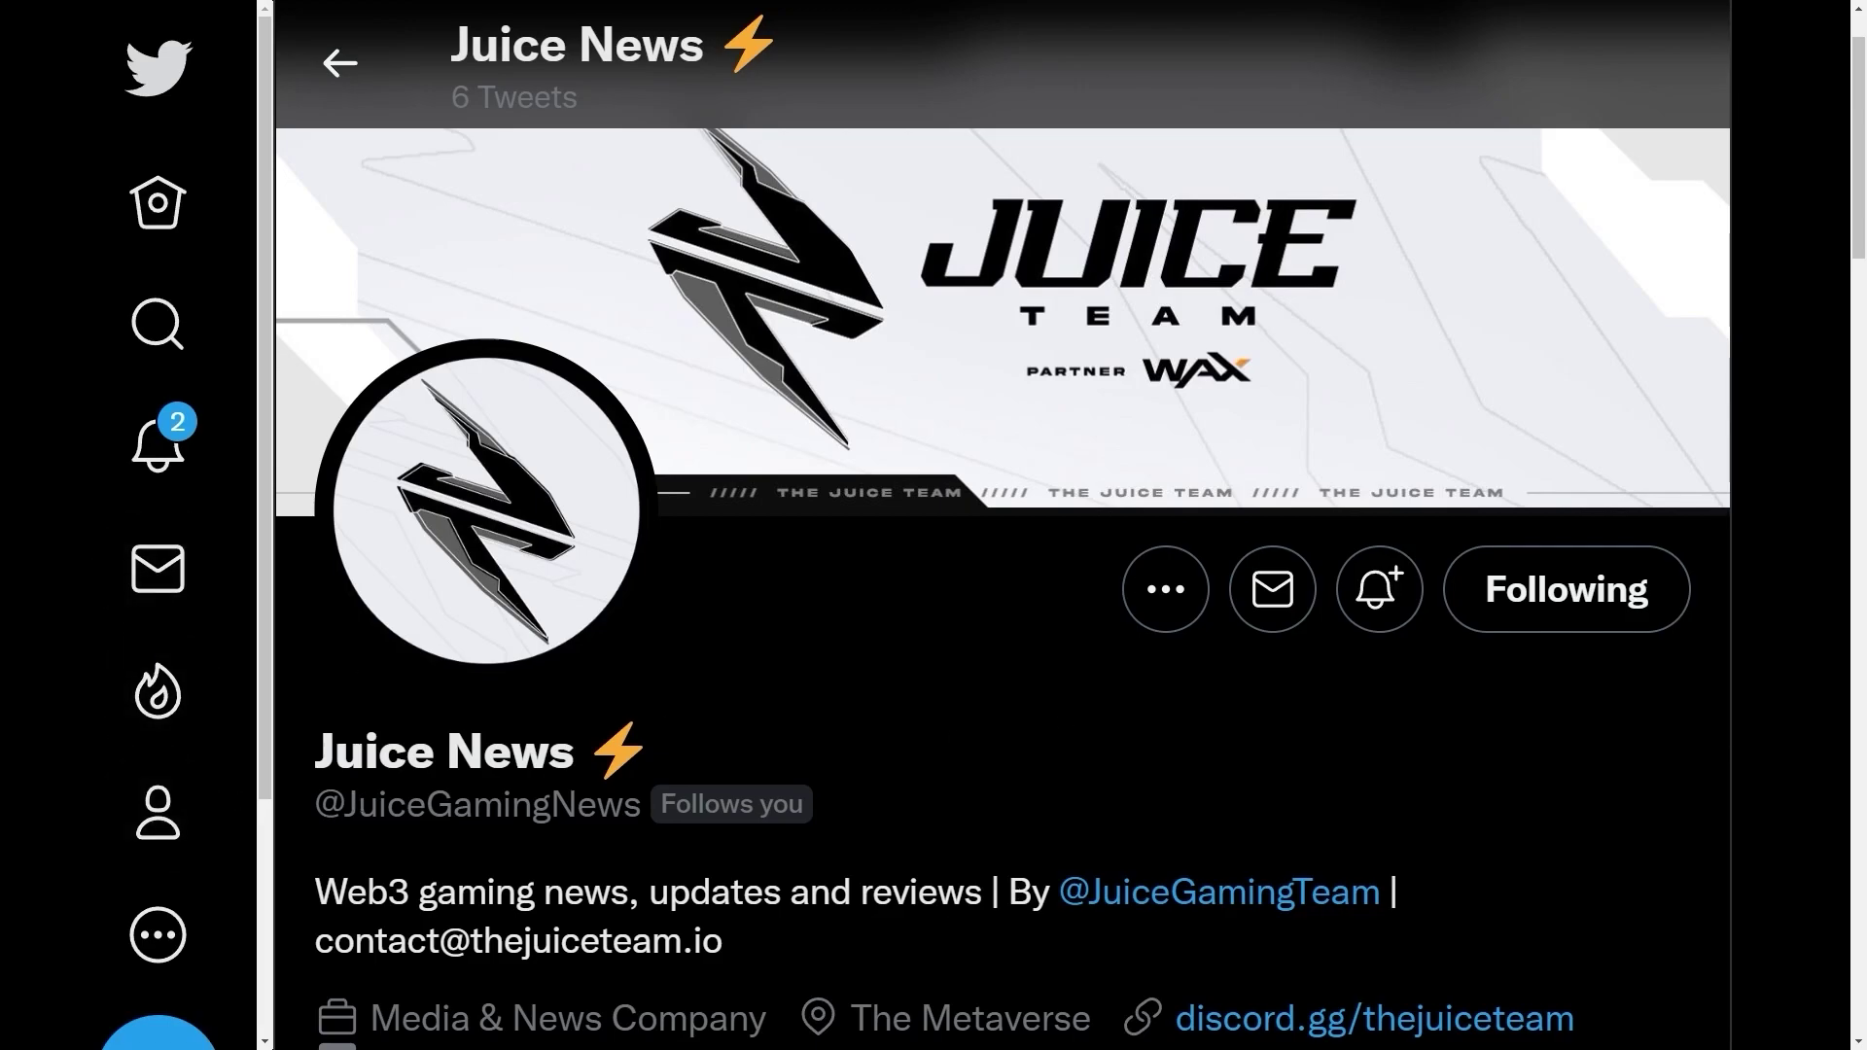
left_click_drag(345, 804, 623, 804)
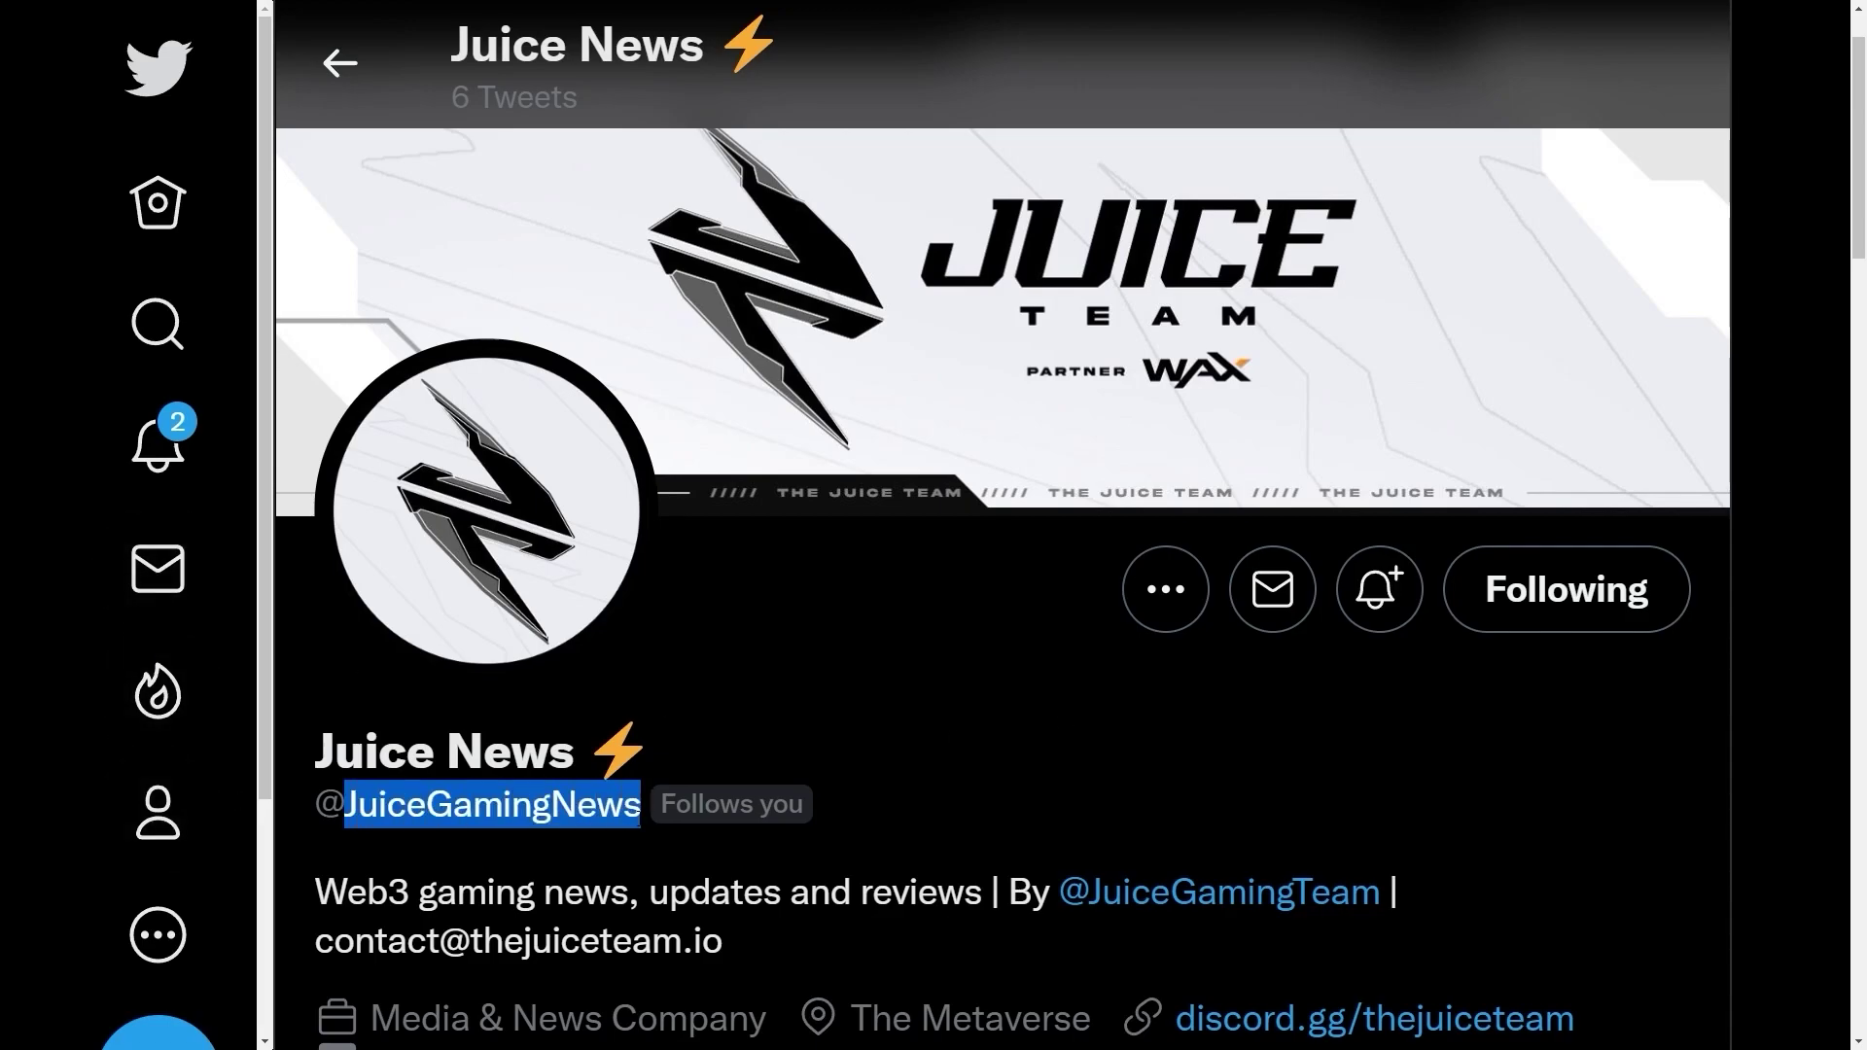